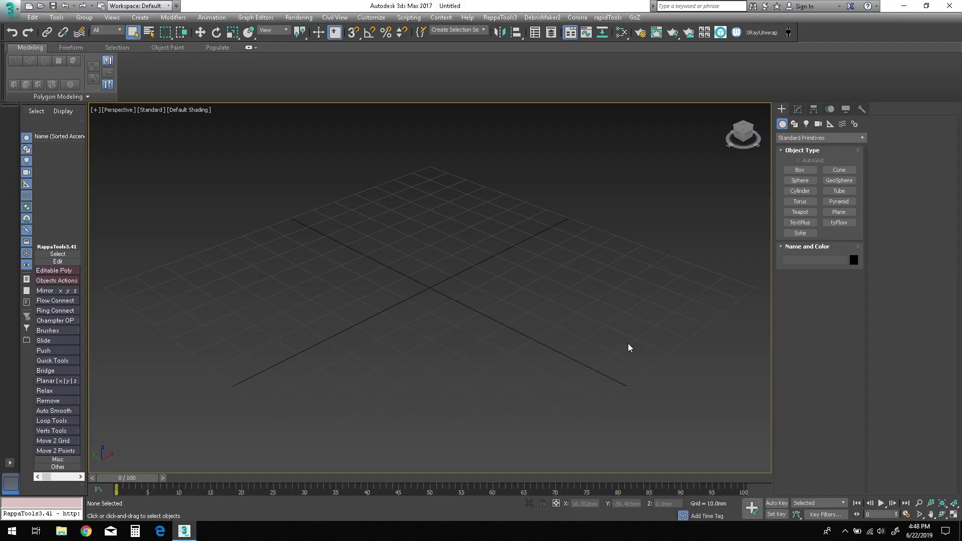
# - Create a Hedra tetrahedron from Extended Primitives at the centre of the Perspective grid
pyautogui.click(862, 139)
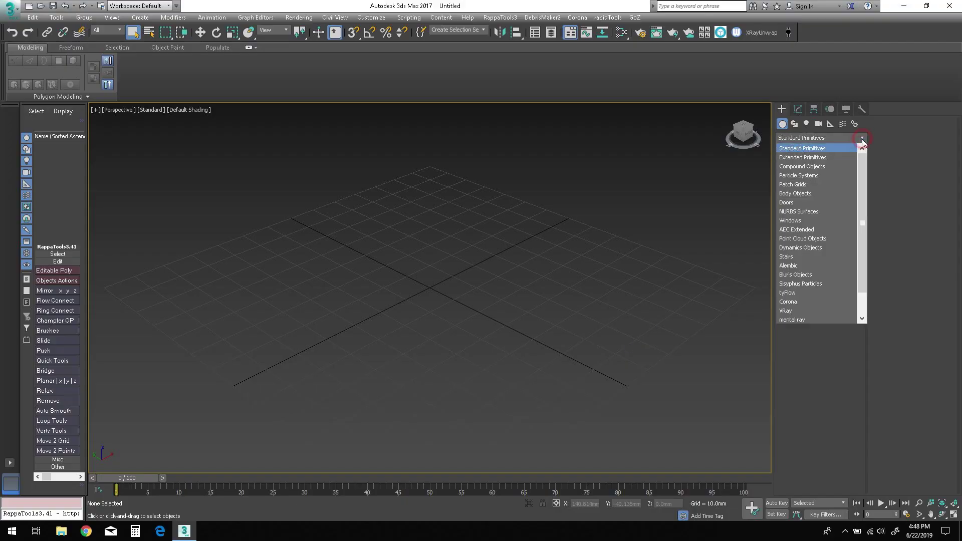
pyautogui.click(823, 159)
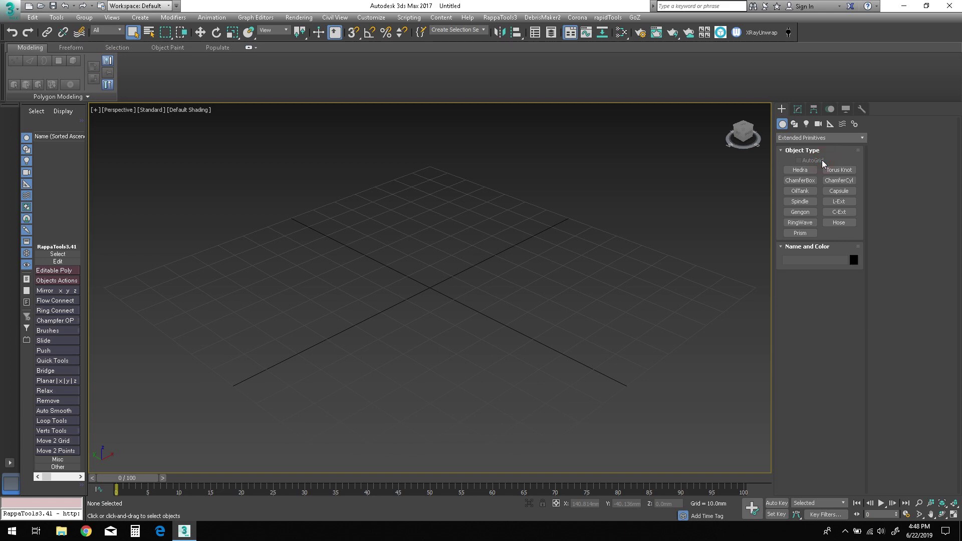
pyautogui.click(799, 171)
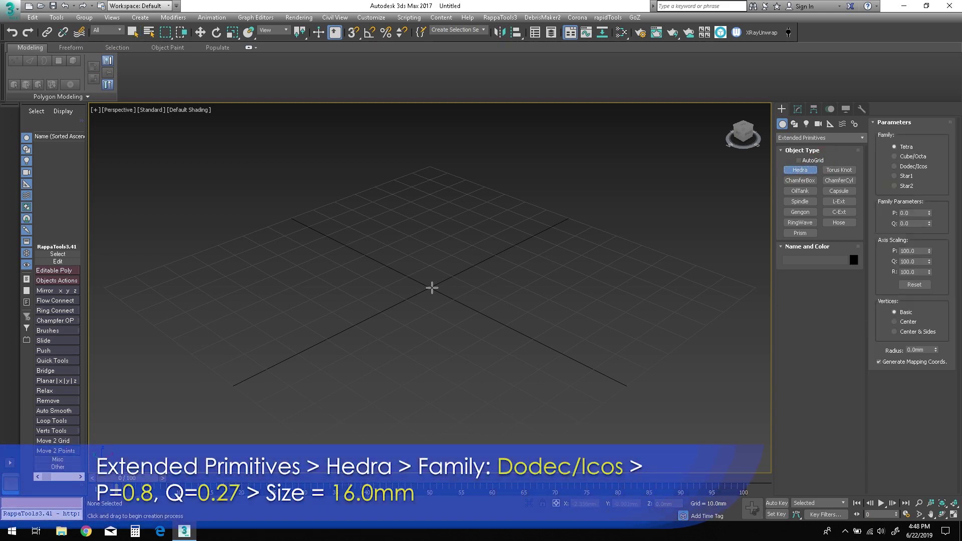
pyautogui.moveTo(431, 287); pyautogui.dragTo(453, 318)
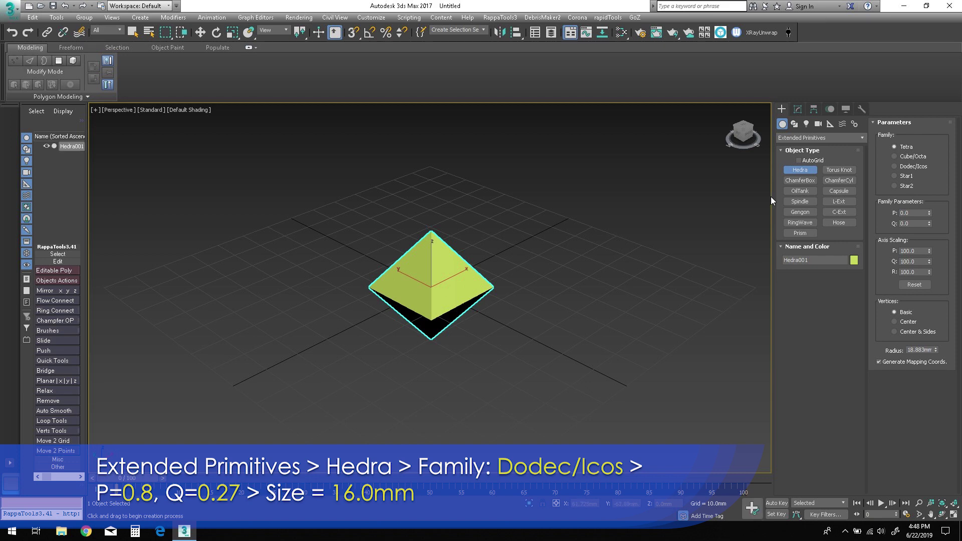
pyautogui.click(797, 109)
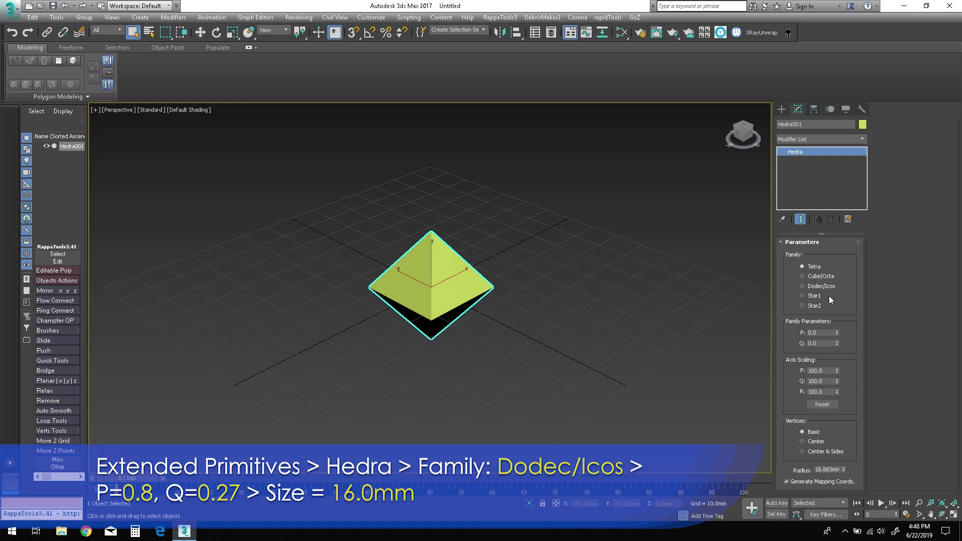
# - Set Hedra001 to the Dodec/Icos family with P 0.73, Q 0.27 and a 16.0mm radius
pyautogui.click(802, 287)
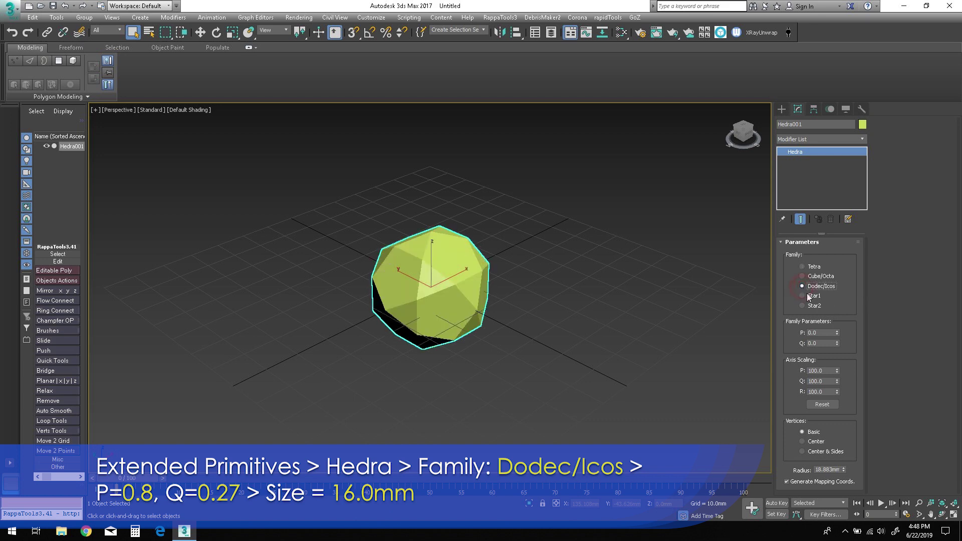
pyautogui.doubleClick(825, 332)
pyautogui.write('0.8')
pyautogui.press('Return')
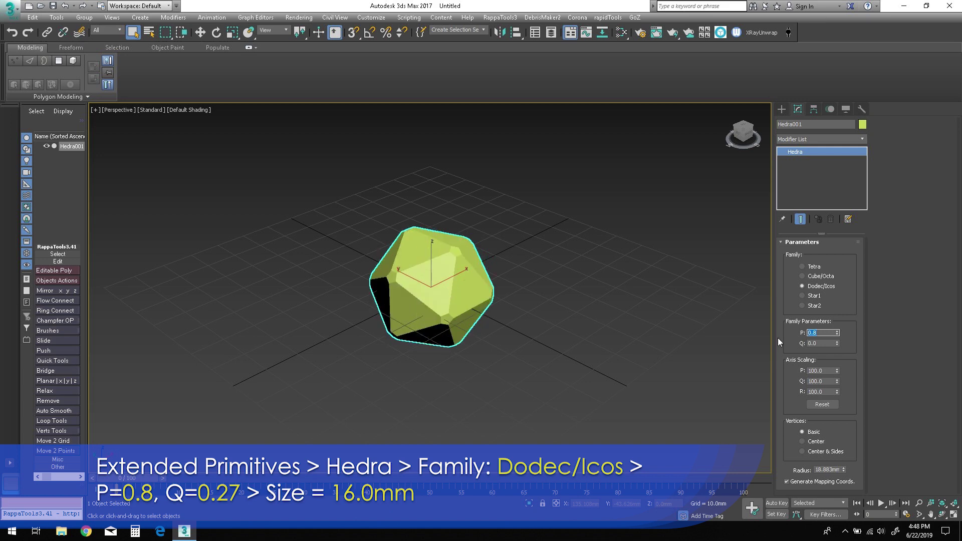
pyautogui.doubleClick(821, 343)
pyautogui.press('Return')
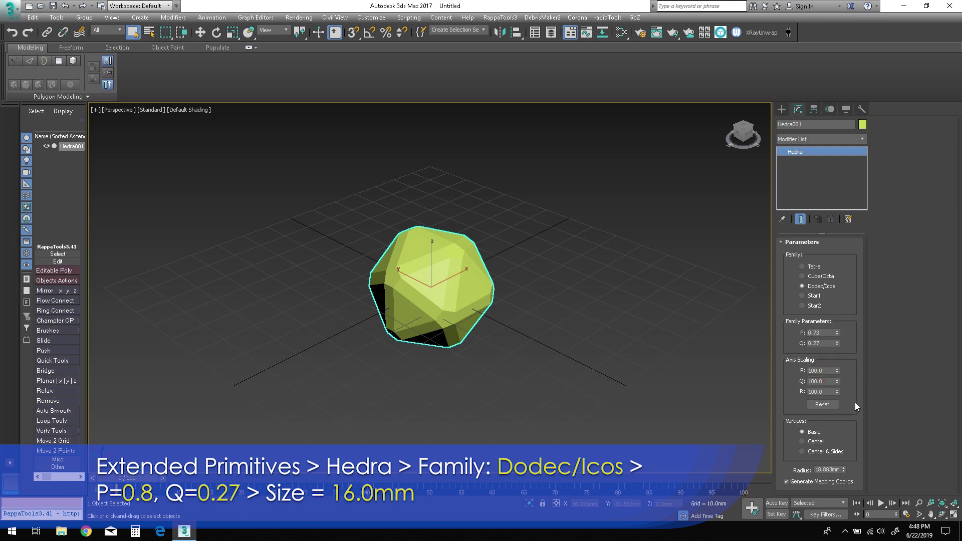
pyautogui.doubleClick(831, 470)
pyautogui.write('16.0')
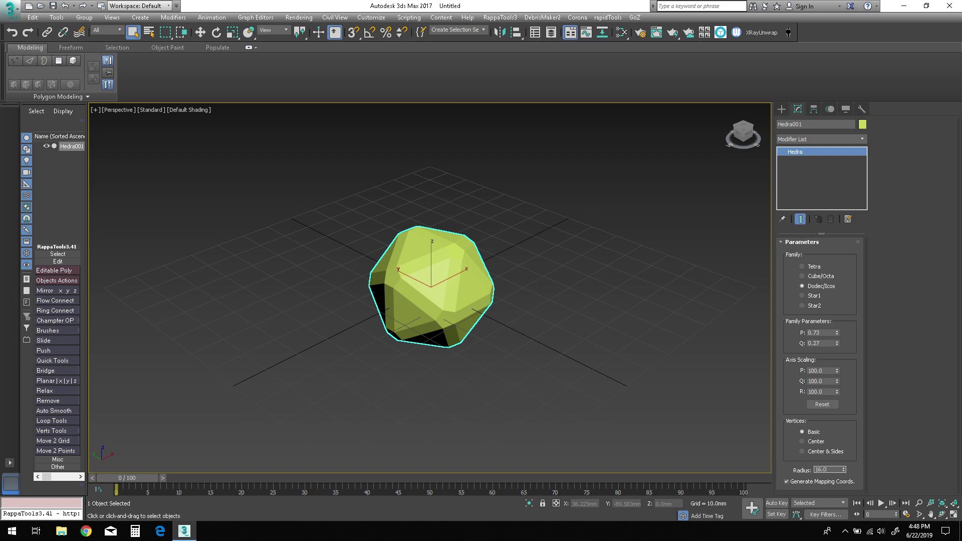
pyautogui.press('Return')
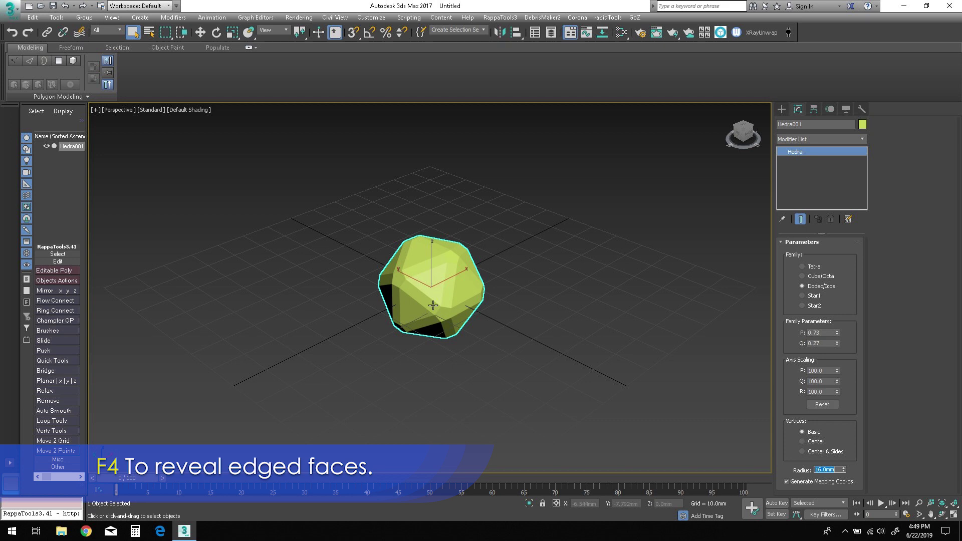
pyautogui.click(200, 32)
# - Turn on Edged Faces display with F4 and orbit around the Hedra
pyautogui.press('F4')
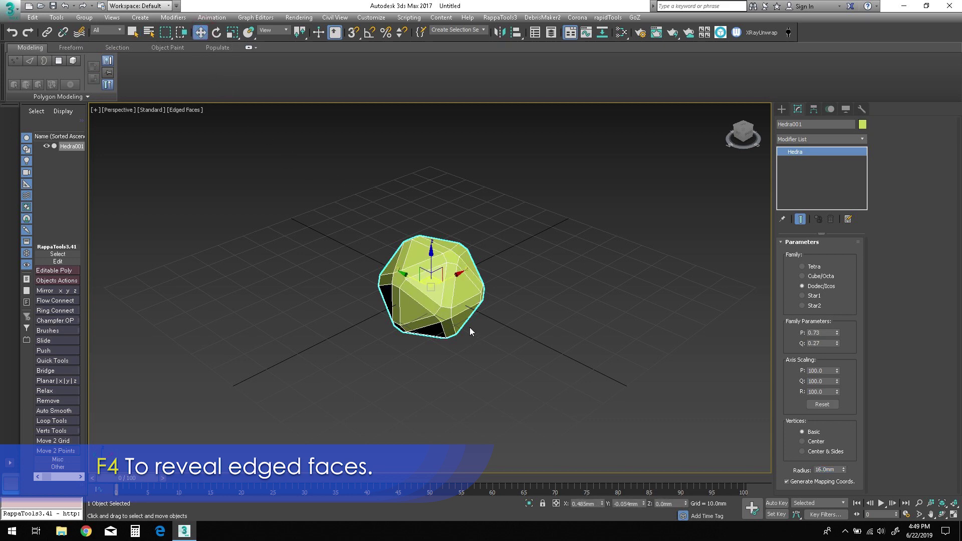
pyautogui.keyDown('alt'); pyautogui.moveTo(468, 326); pyautogui.dragTo(505, 249, button='middle'); pyautogui.keyUp('alt')
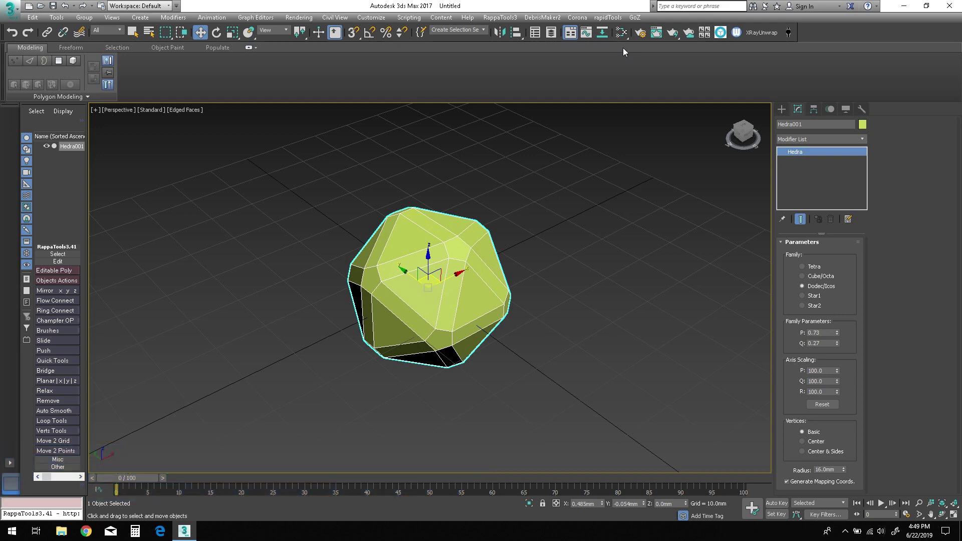
pyautogui.moveTo(554, 291)
pyautogui.keyDown('alt'); pyautogui.mouseDown(button='middle')
pyautogui.moveTo(538, 294)
pyautogui.moveTo(555, 287)
pyautogui.mouseUp(button='middle'); pyautogui.keyUp('alt')
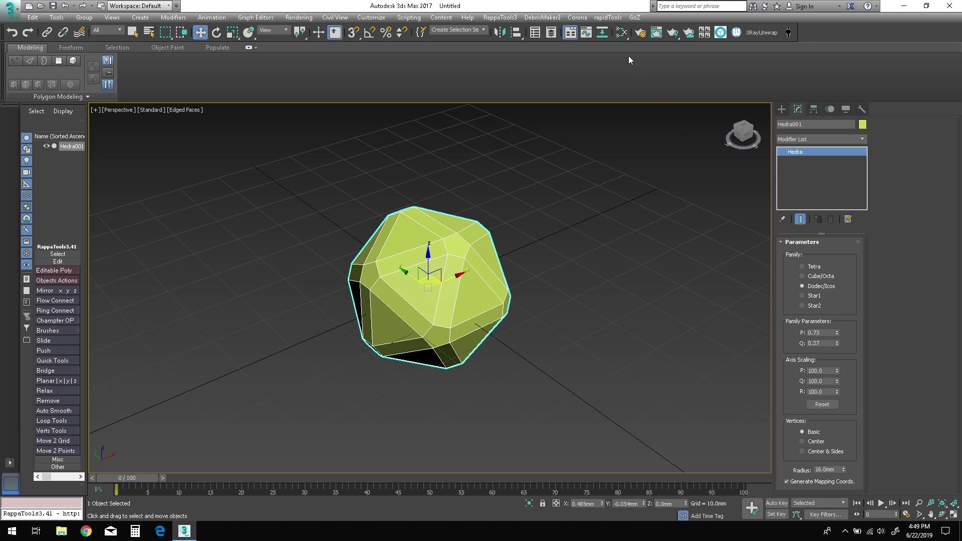
pyautogui.click(622, 33)
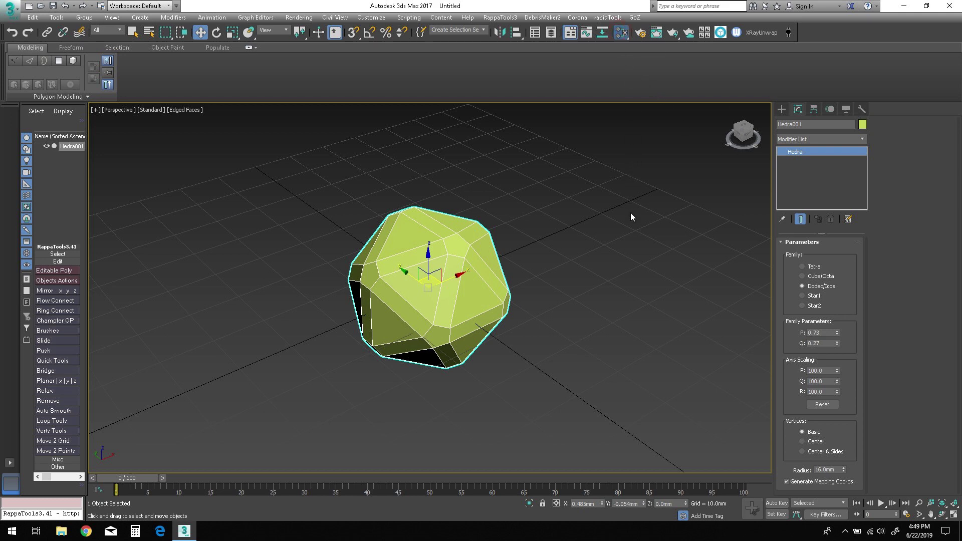
# - Assign a new grey Standard material to the Hedra from the Slate Material Editor
pyautogui.press('m')
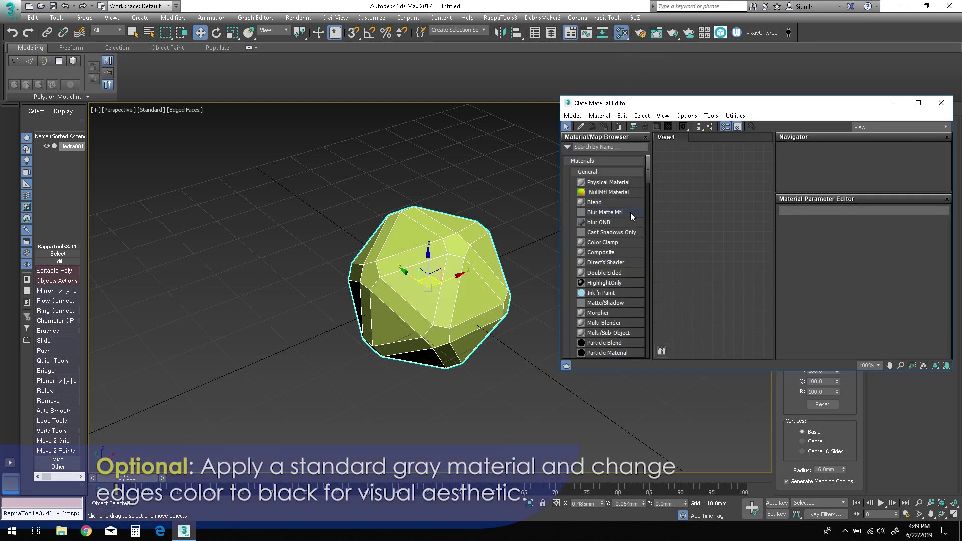
pyautogui.click(604, 147)
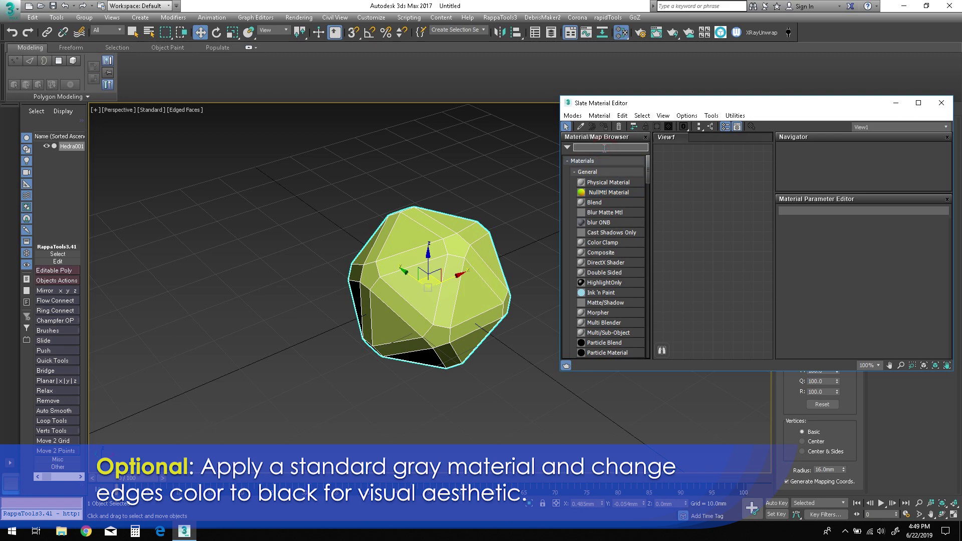
pyautogui.write('standard')
pyautogui.press('Return')
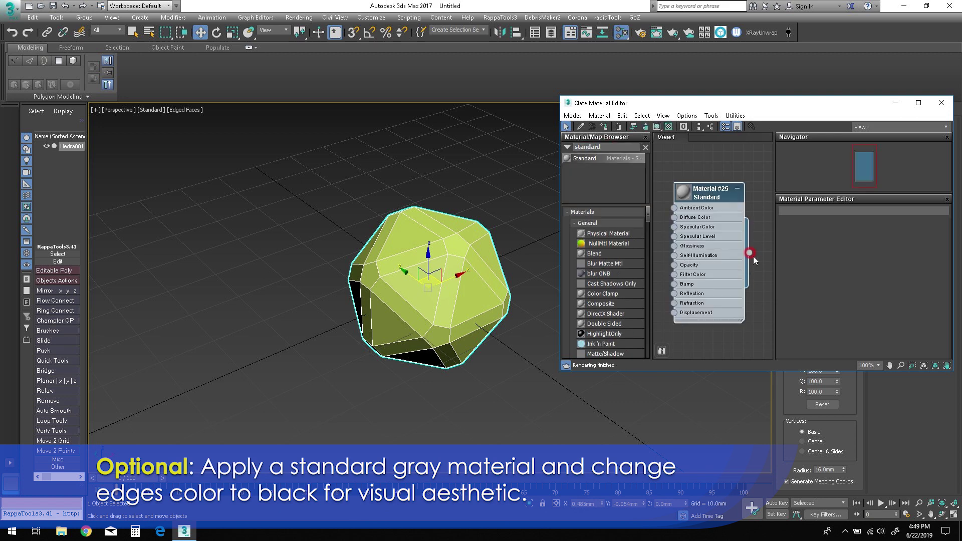
pyautogui.moveTo(754, 256); pyautogui.dragTo(460, 311)
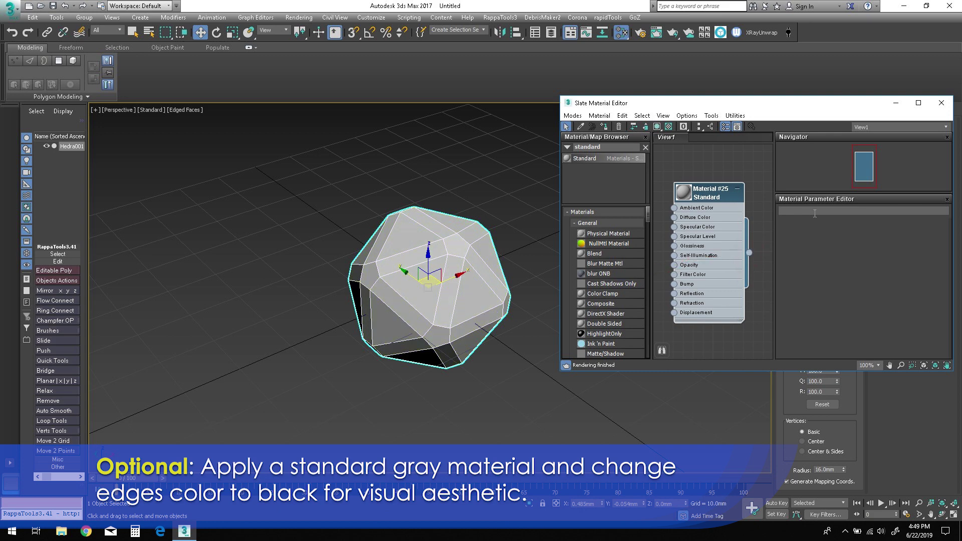
pyautogui.click(942, 104)
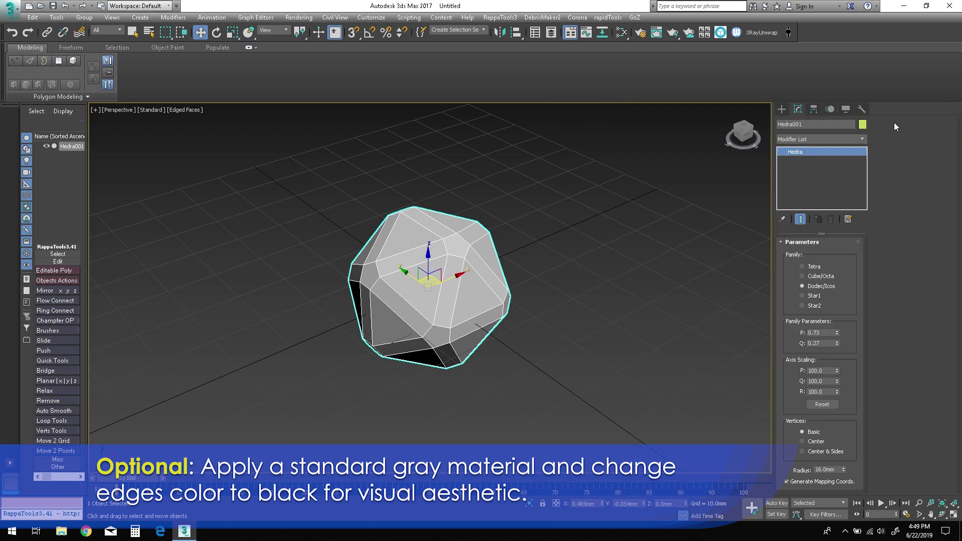
# - Set the Hedra's object colour to black
pyautogui.click(863, 124)
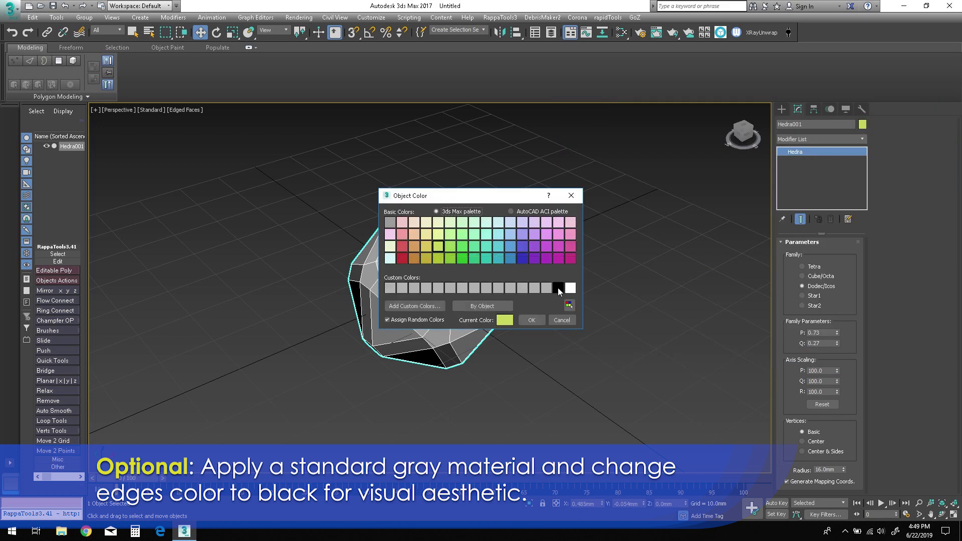
pyautogui.click(558, 288)
pyautogui.click(532, 320)
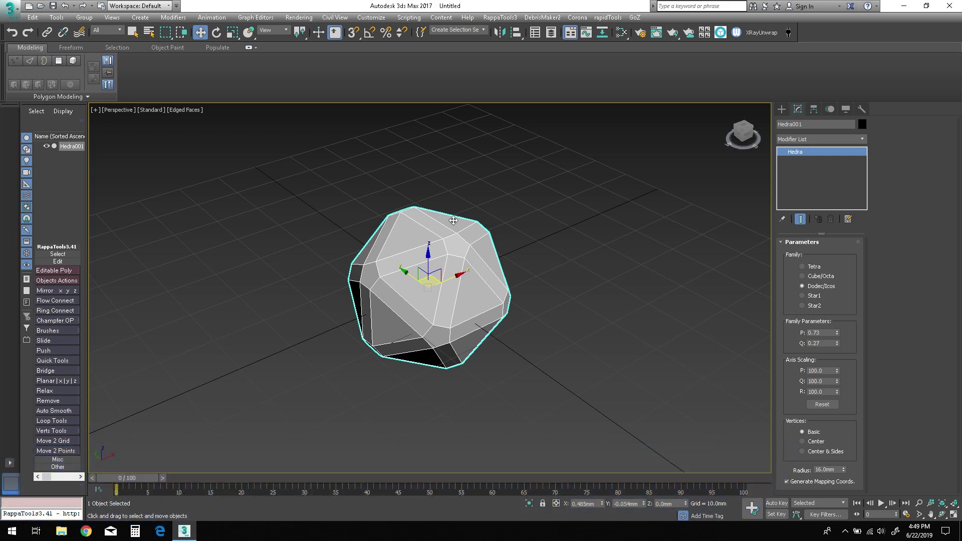
# - Apply an Edit Poly modifier to Hedra001 and enter Polygon sub-object level
pyautogui.click(77, 96)
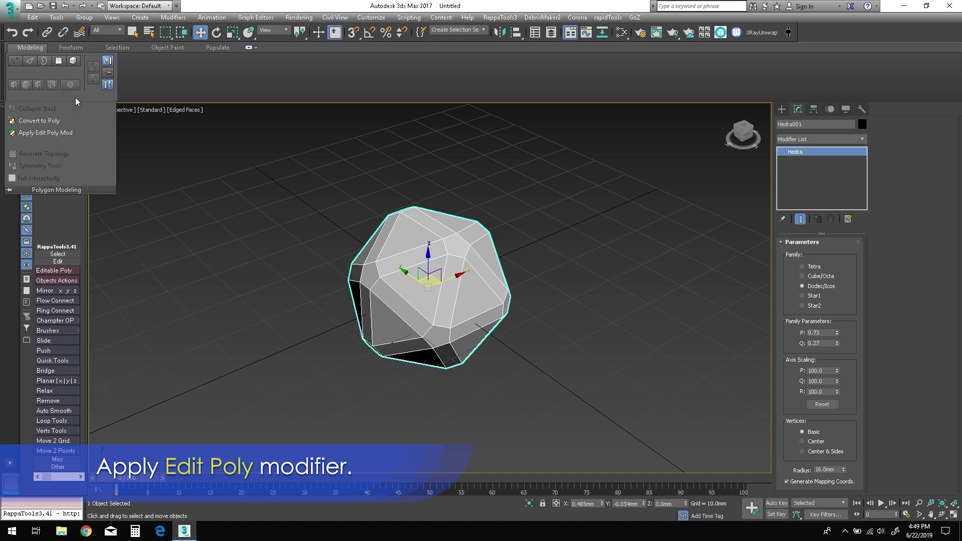
pyautogui.click(64, 133)
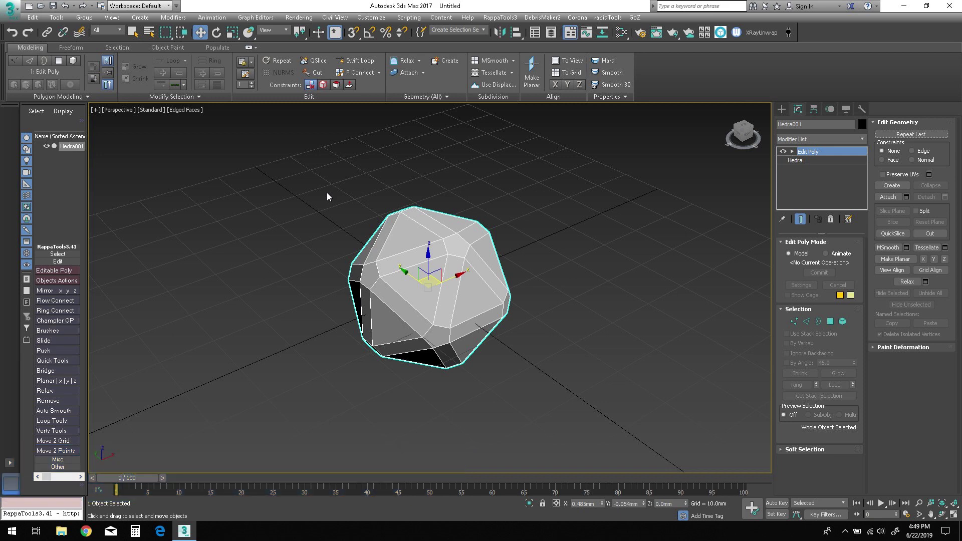
pyautogui.press('4')
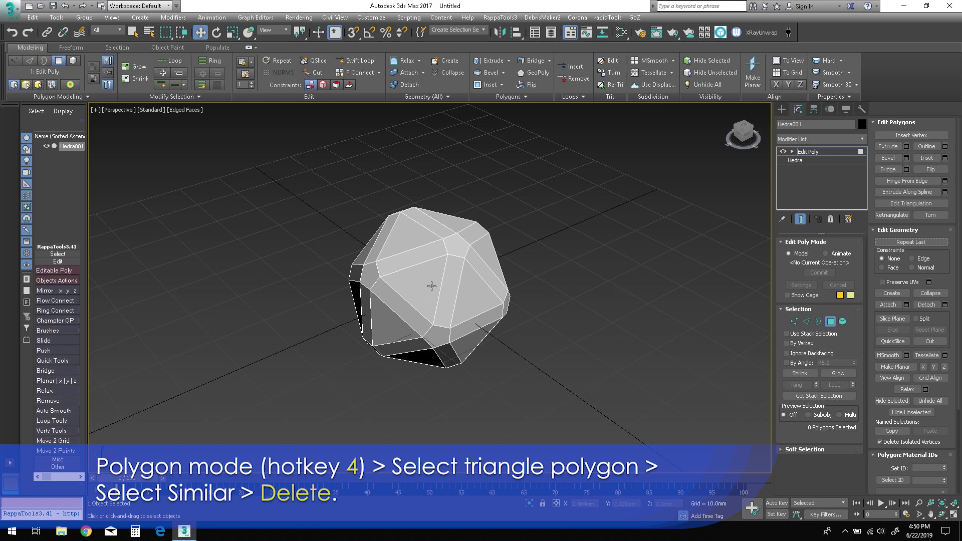
# - Select all 20 triangular faces of the Hedra using Select Similar and delete them
pyautogui.click(431, 286)
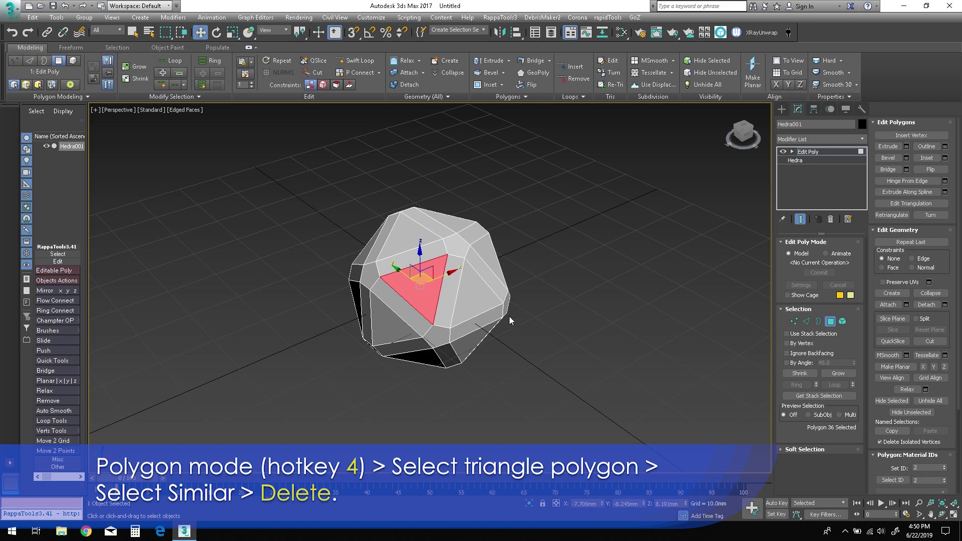
pyautogui.click(198, 97)
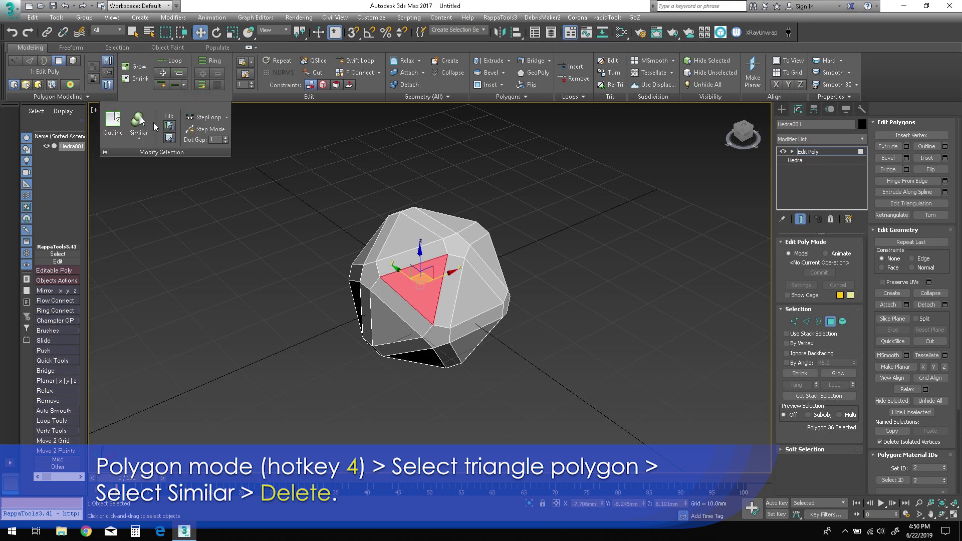
pyautogui.click(139, 123)
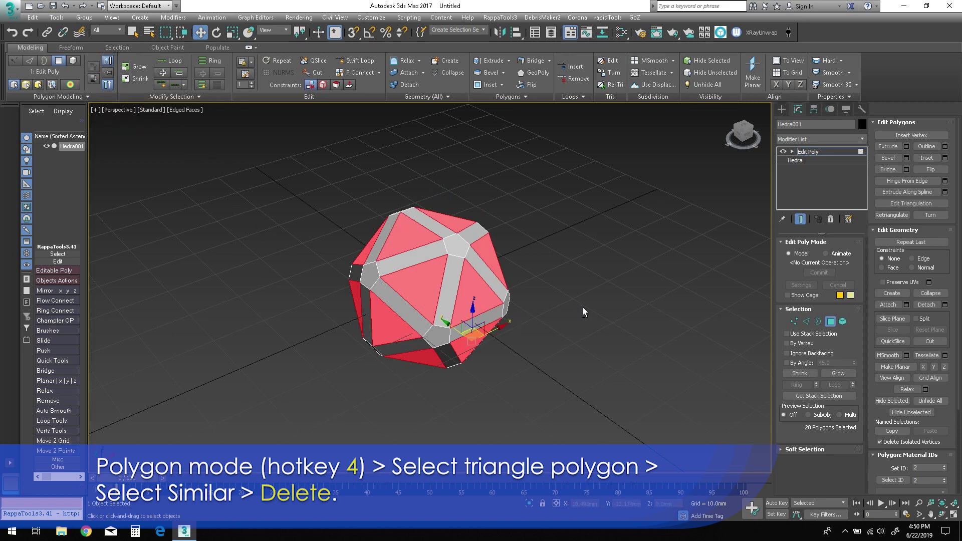
pyautogui.moveTo(582, 308)
pyautogui.keyDown('alt'); pyautogui.mouseDown(button='middle')
pyautogui.moveTo(543, 311)
pyautogui.moveTo(588, 306)
pyautogui.mouseUp(button='middle'); pyautogui.keyUp('alt')
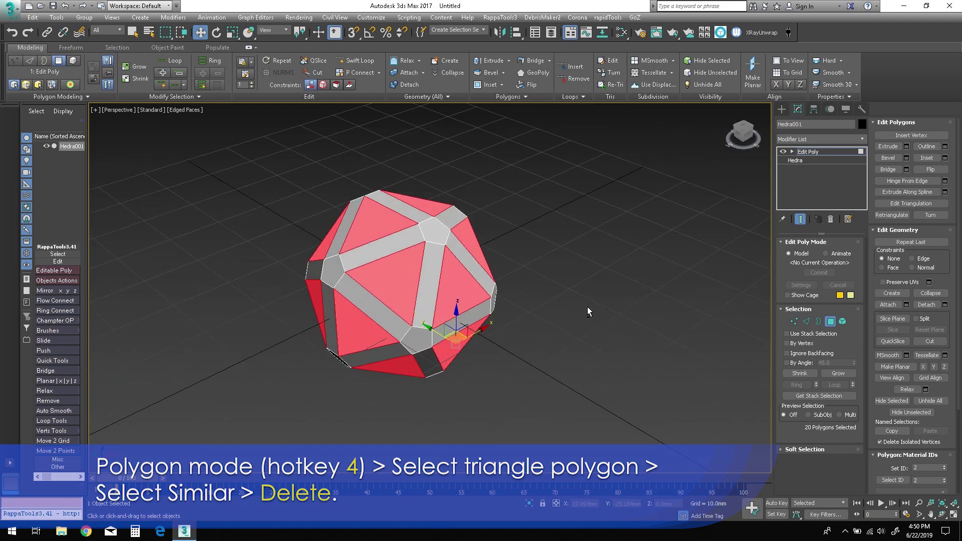
pyautogui.press('Delete')
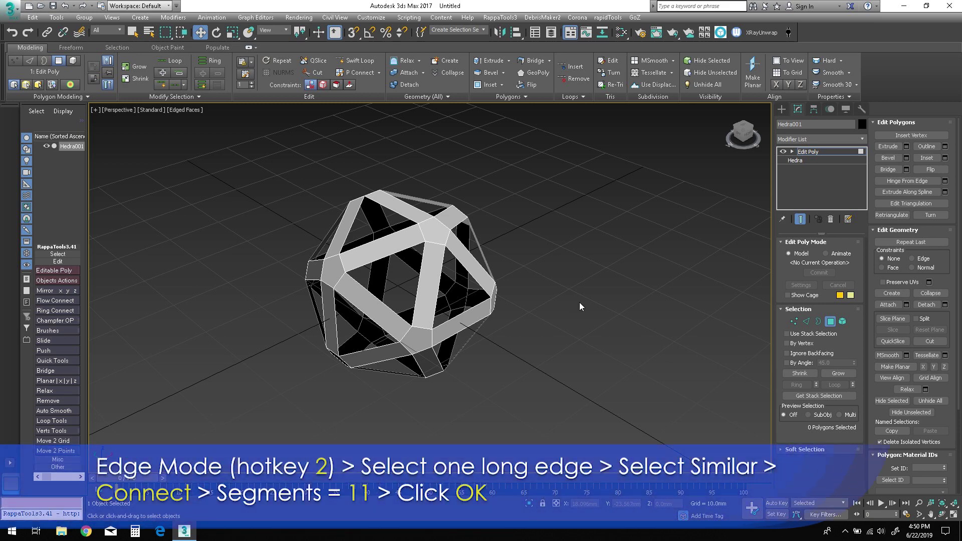
# - Select all 60 long band edges using Select Similar in Edge mode
pyautogui.press('2')
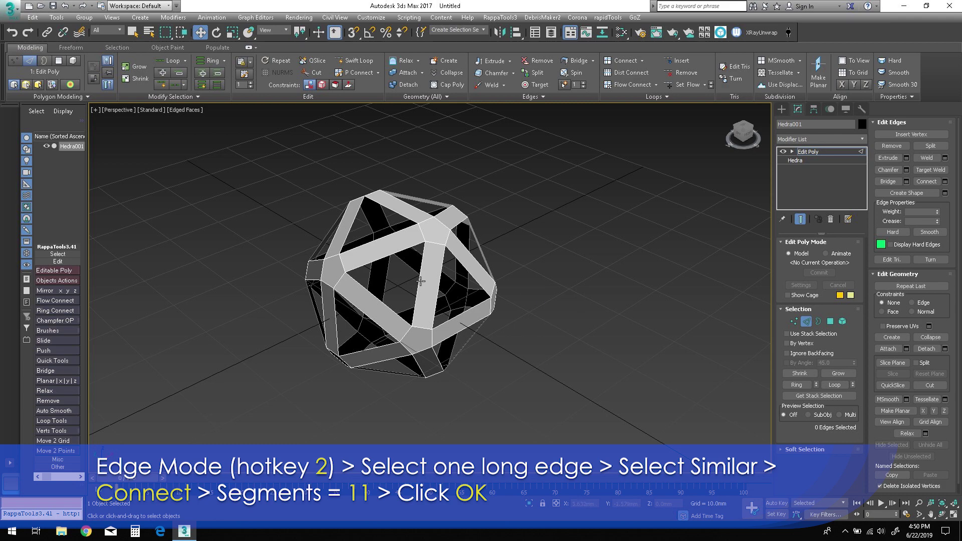
pyautogui.click(420, 282)
pyautogui.moveTo(503, 351)
pyautogui.keyDown('alt'); pyautogui.mouseDown(button='middle')
pyautogui.moveTo(472, 359)
pyautogui.moveTo(504, 347)
pyautogui.mouseUp(button='middle'); pyautogui.keyUp('alt')
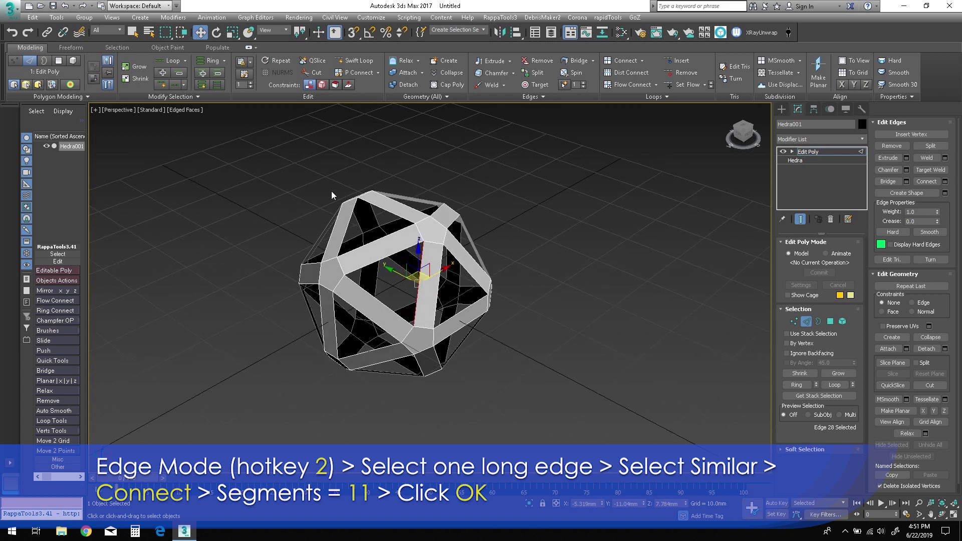
pyautogui.click(196, 100)
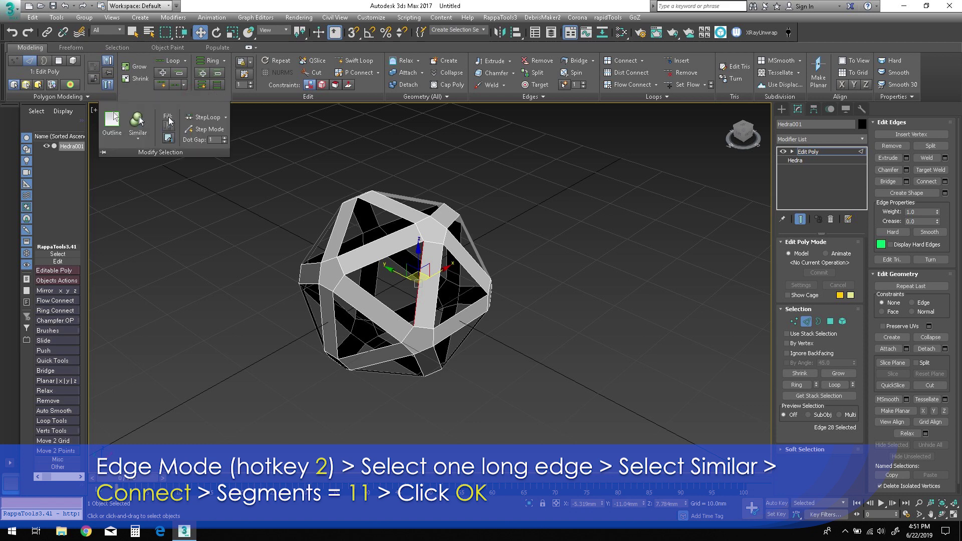
pyautogui.click(138, 122)
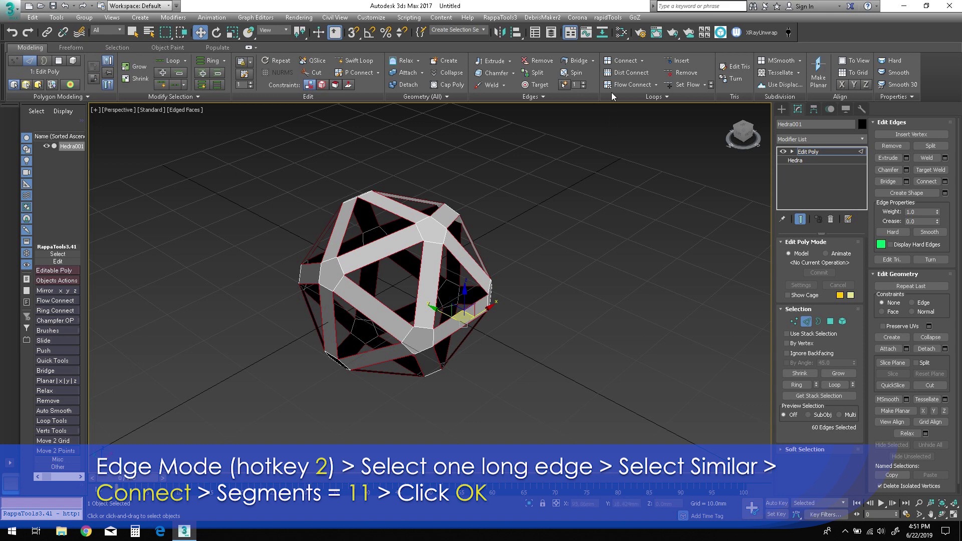
# - Connect the selected long edges with 11 segments
pyautogui.keyDown('shift'); pyautogui.click(625, 62); pyautogui.keyUp('shift')
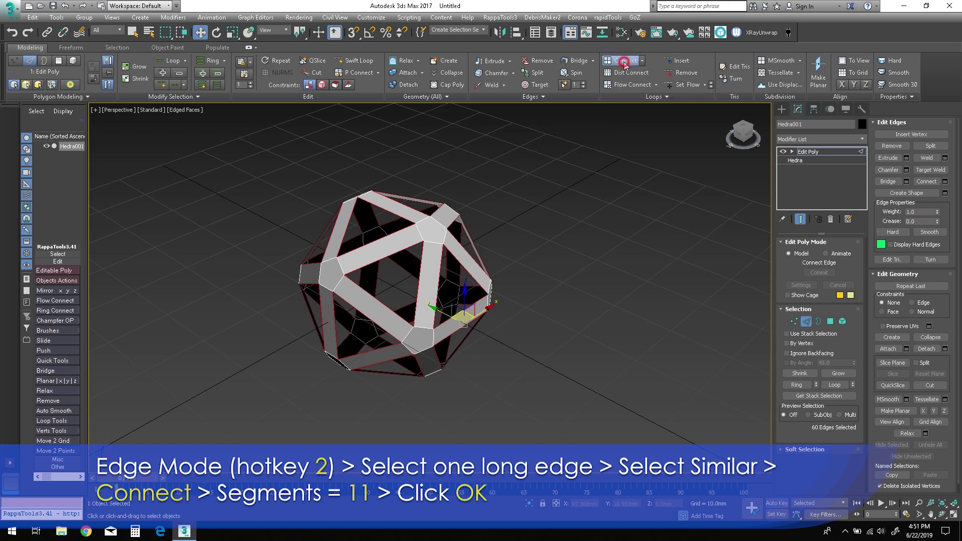
pyautogui.click(553, 263)
pyautogui.write('1')
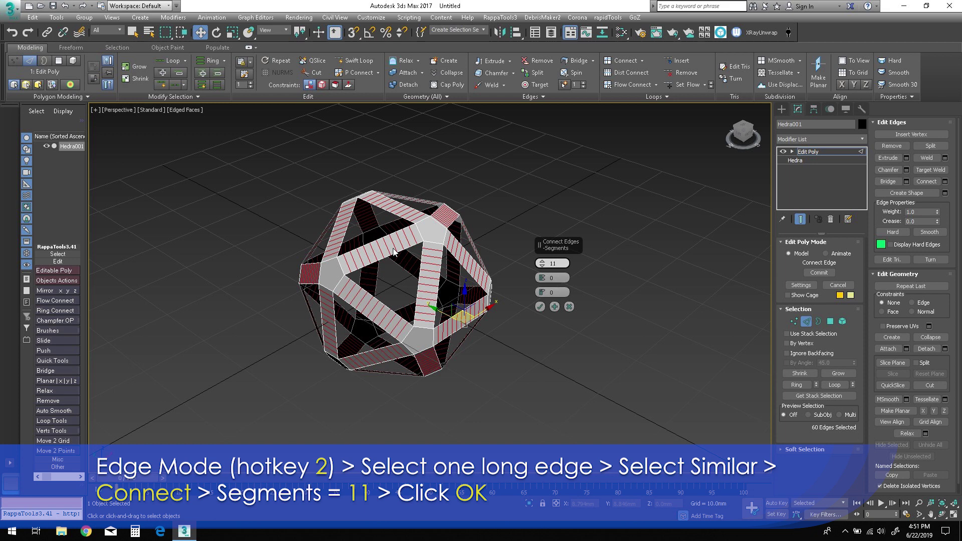
pyautogui.write('1')
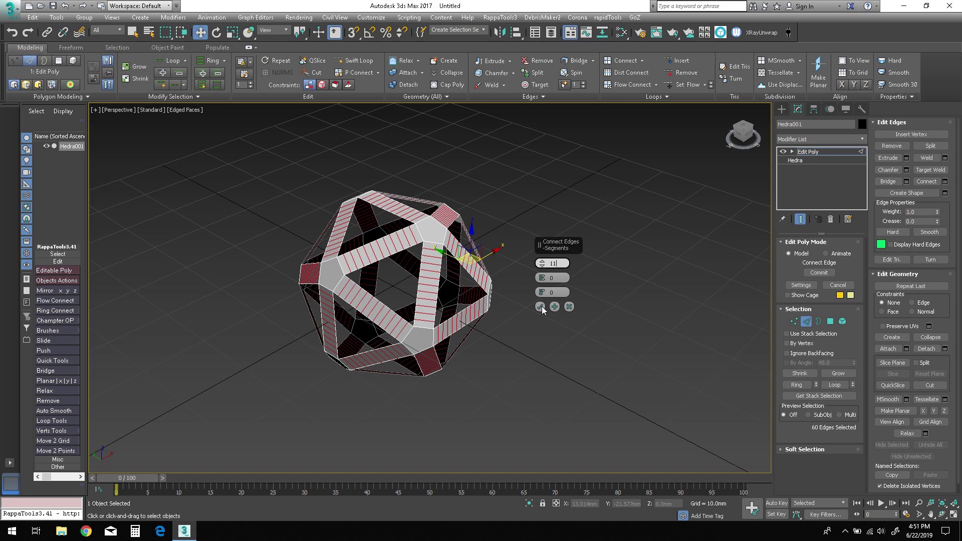
pyautogui.click(541, 307)
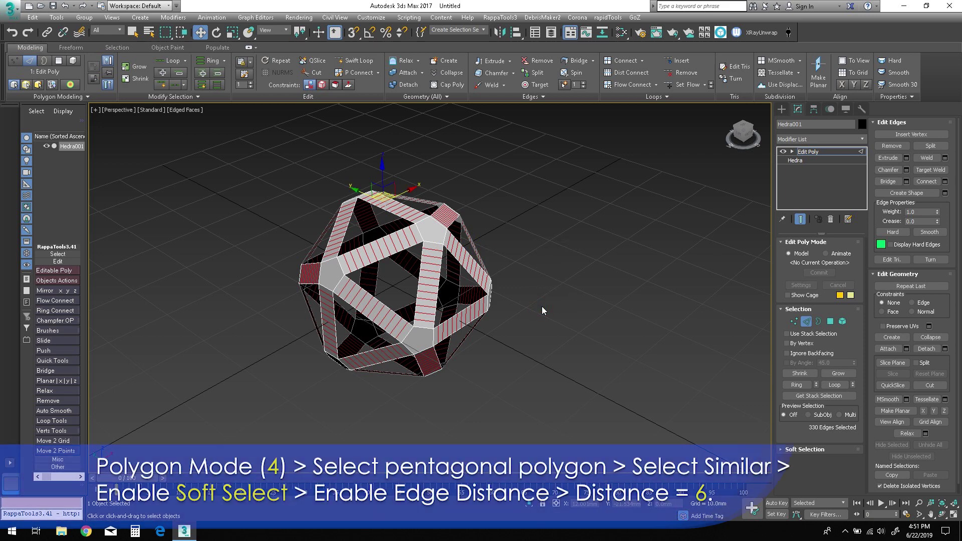
# - Select all 12 pentagon caps using Select Similar in Polygon mode
pyautogui.press('4')
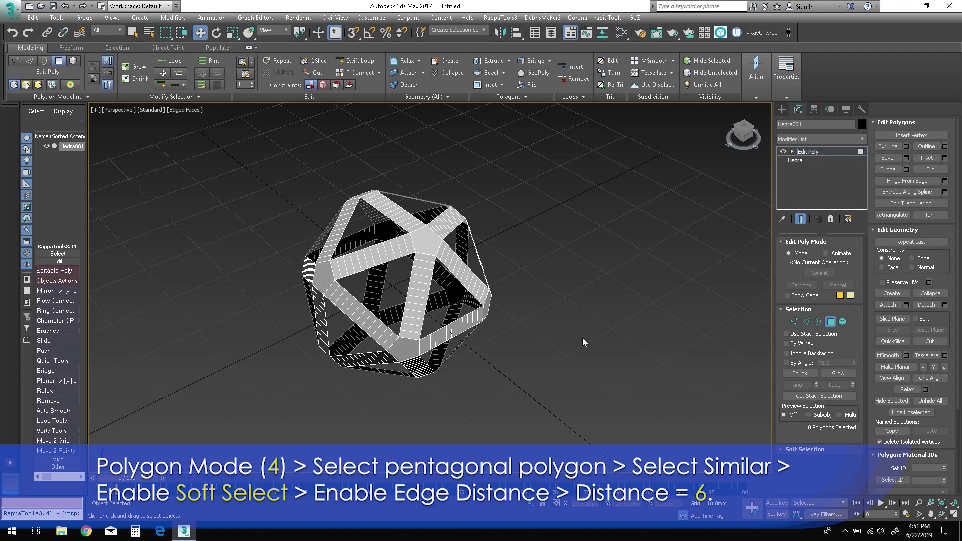
pyautogui.click(432, 244)
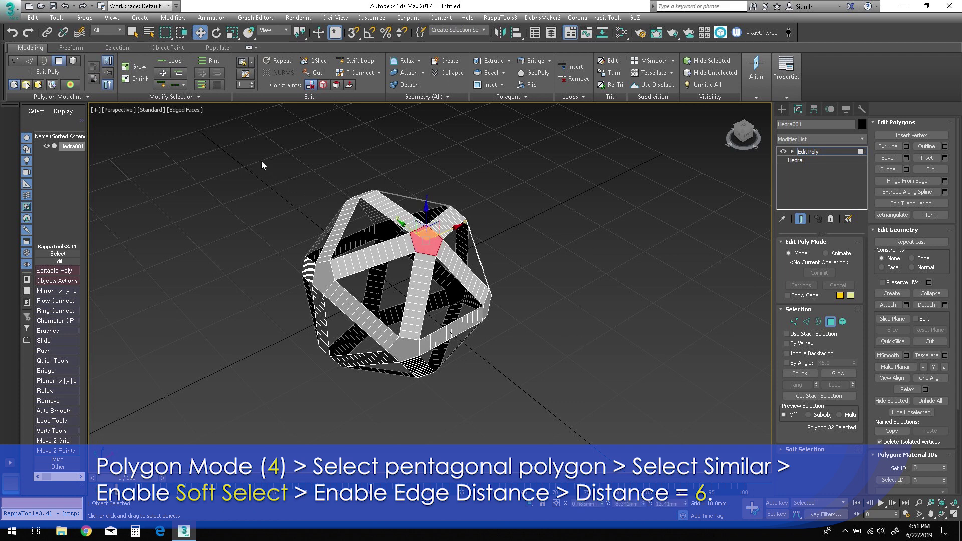
pyautogui.click(200, 96)
pyautogui.click(148, 117)
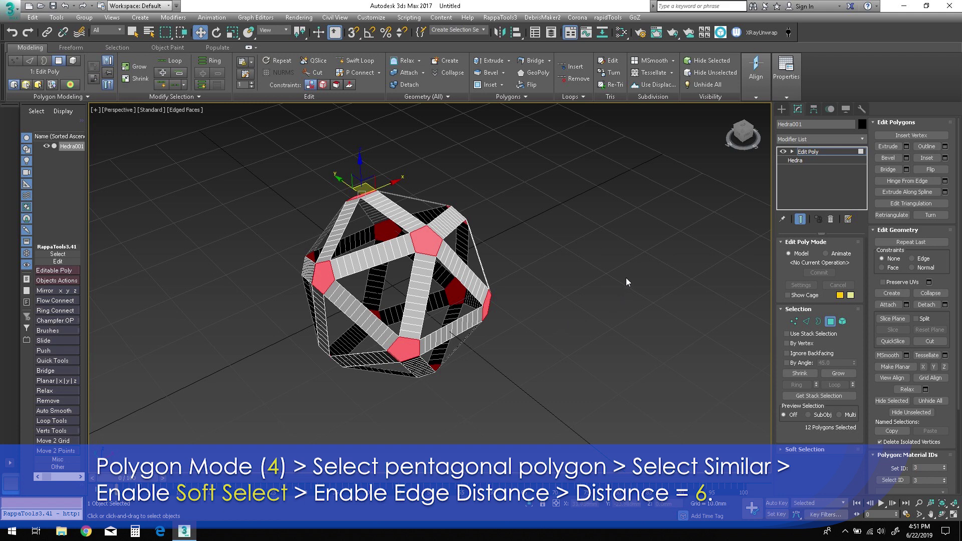
# - Enable soft selection with Edge Distance set to 6
pyautogui.click(782, 450)
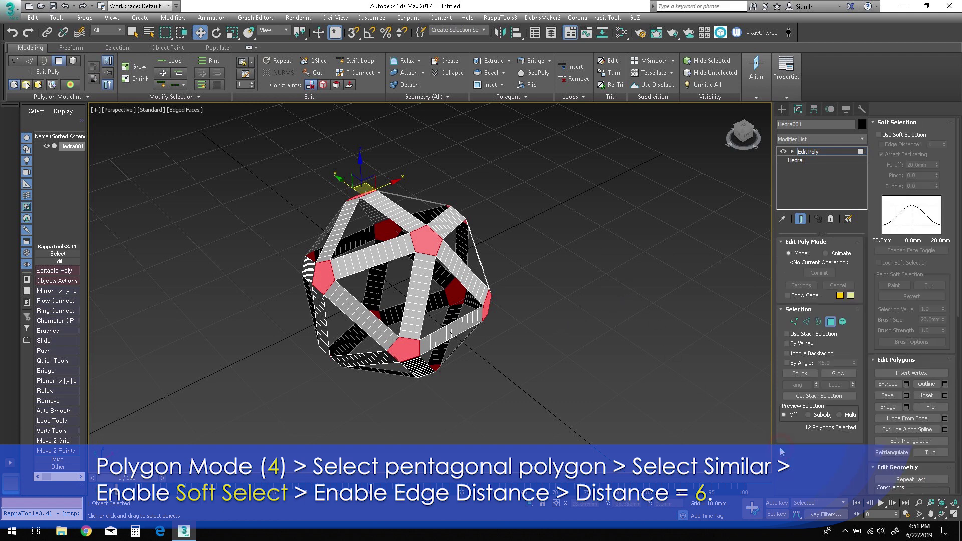
pyautogui.click(884, 137)
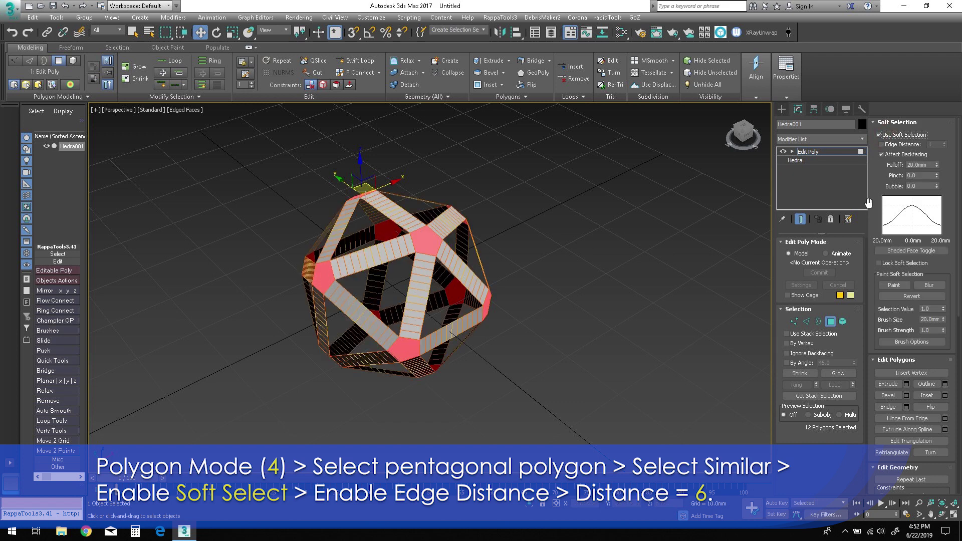
pyautogui.click(882, 145)
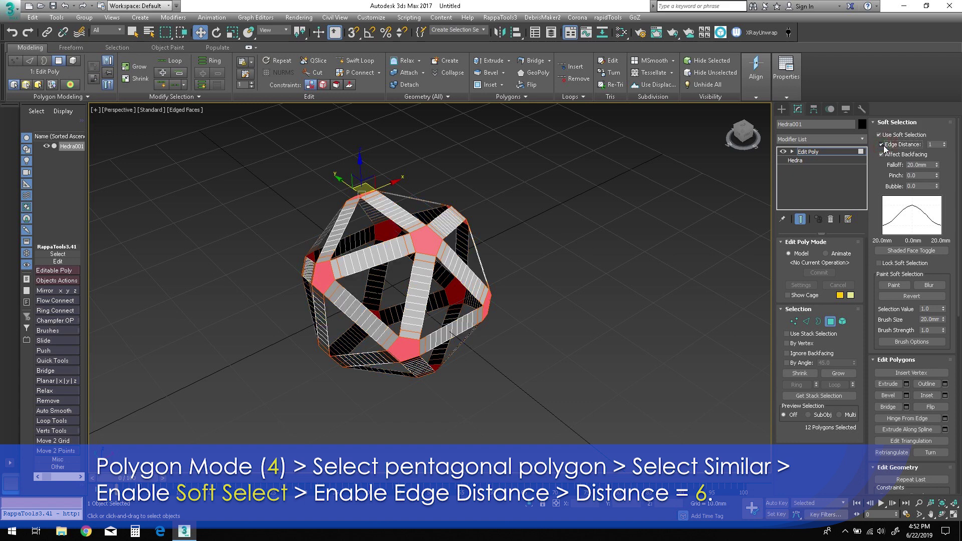
pyautogui.doubleClick(932, 145)
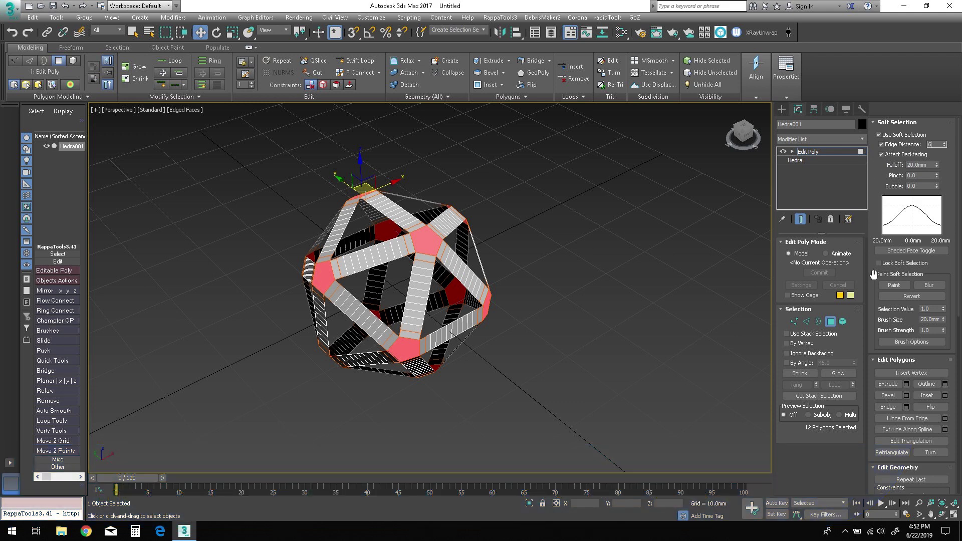
pyautogui.press('Return')
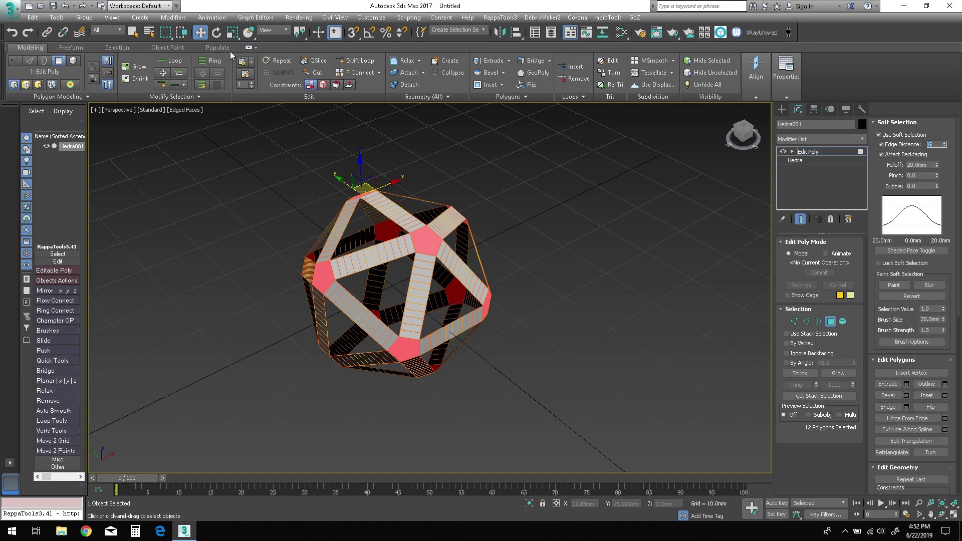
pyautogui.click(217, 33)
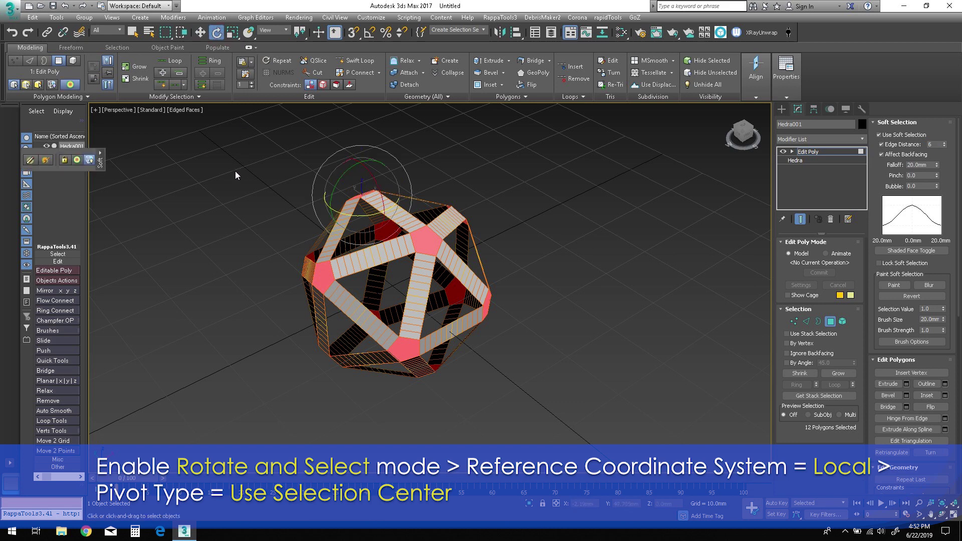
# - Set the rotation reference to Local coordinates and Use Selection Center pivot
pyautogui.click(289, 30)
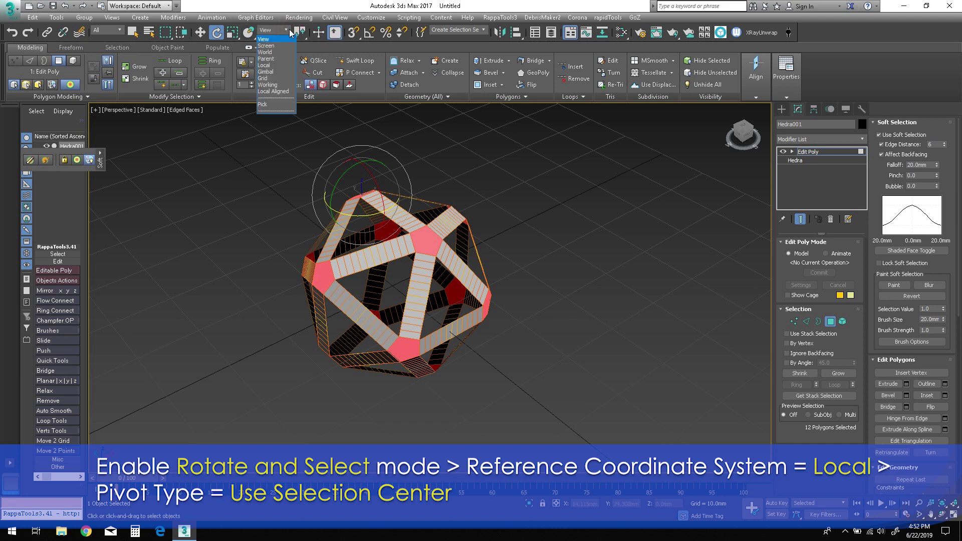
pyautogui.click(270, 65)
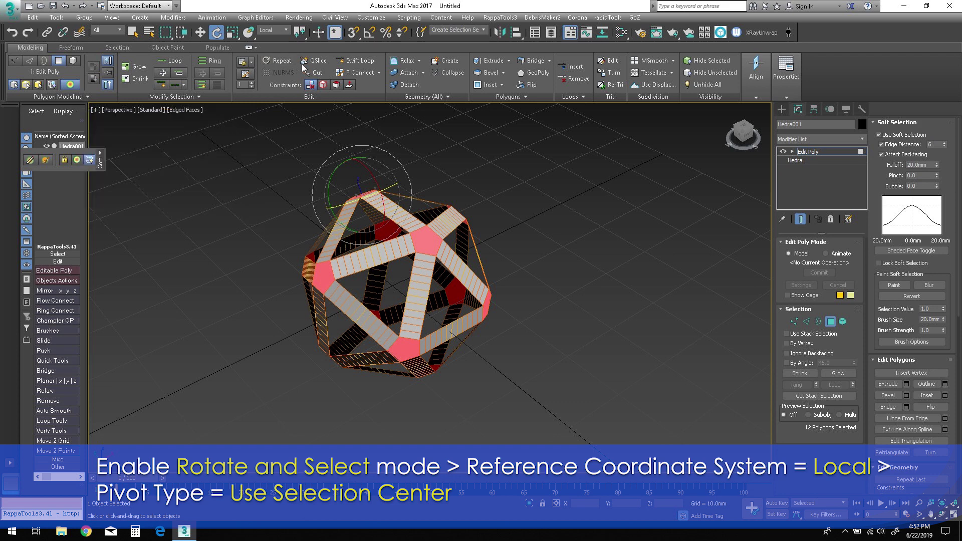
pyautogui.click(303, 34)
pyautogui.moveTo(303, 35); pyautogui.dragTo(301, 66)
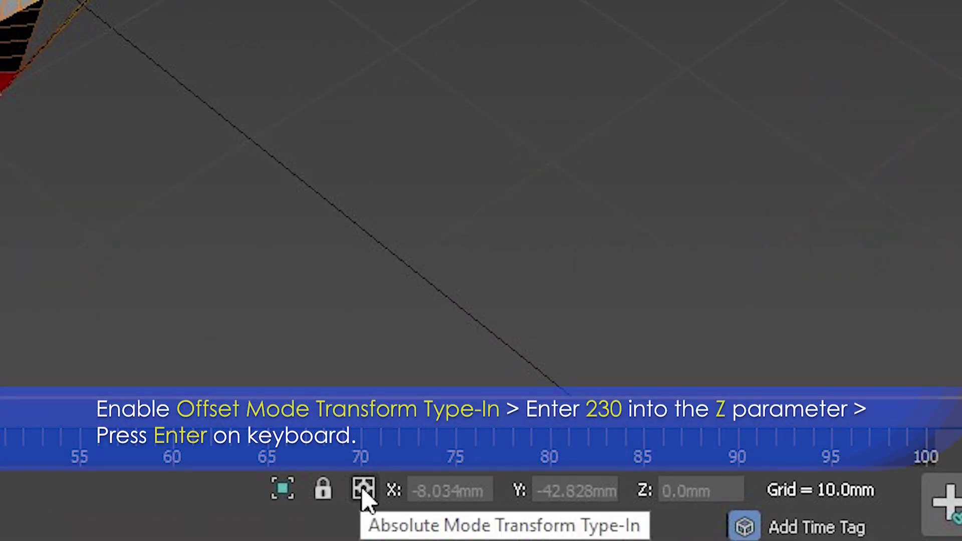
# - Rotate the pentagon caps by a 230° Z offset and orbit to inspect the curled ribbons
pyautogui.click(364, 491)
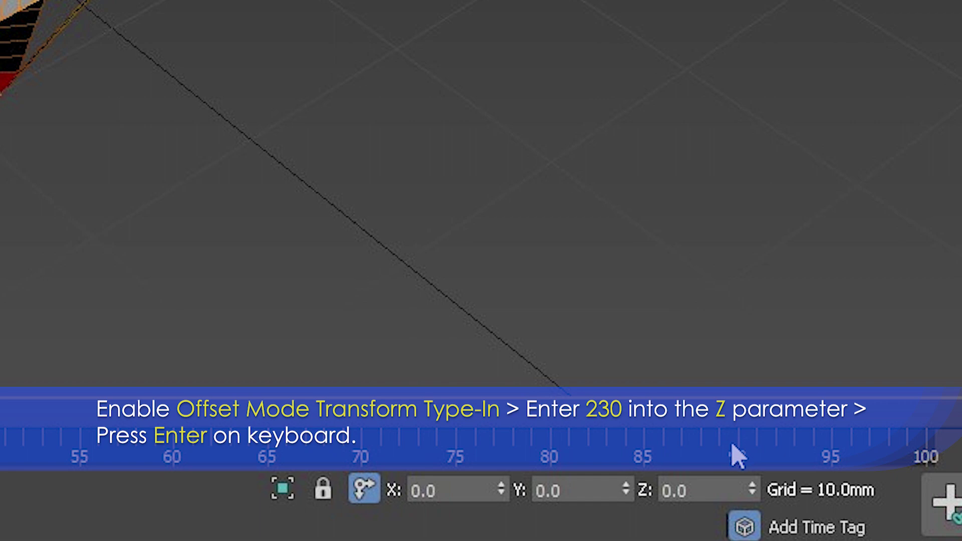
pyautogui.click(706, 492)
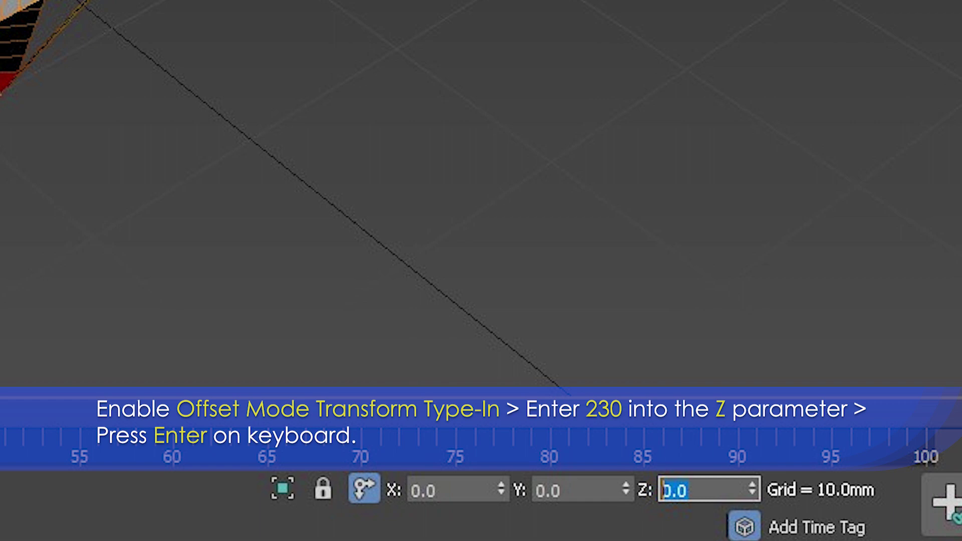
pyautogui.write('230')
pyautogui.press('Return')
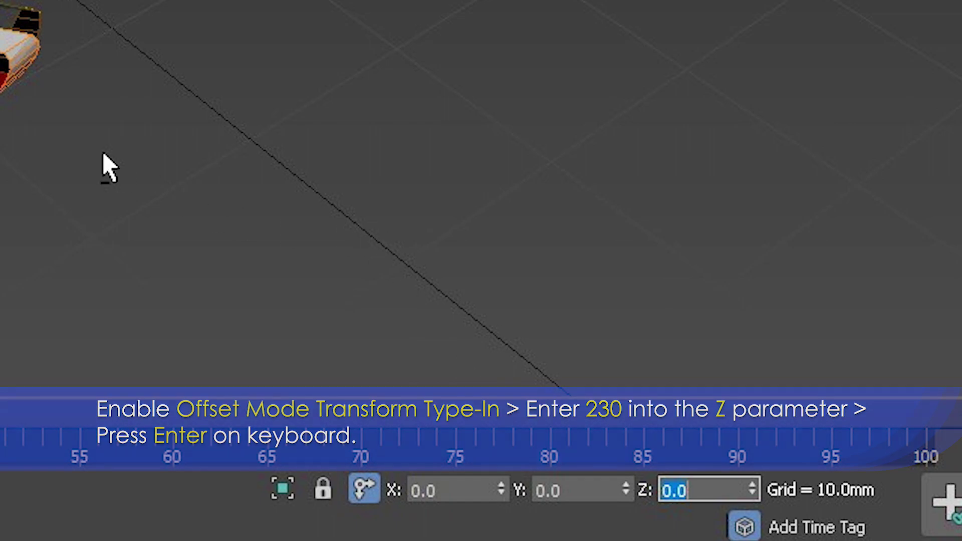
pyautogui.keyDown('alt'); pyautogui.moveTo(103, 165); pyautogui.dragTo(167, 97, button='middle'); pyautogui.keyUp('alt')
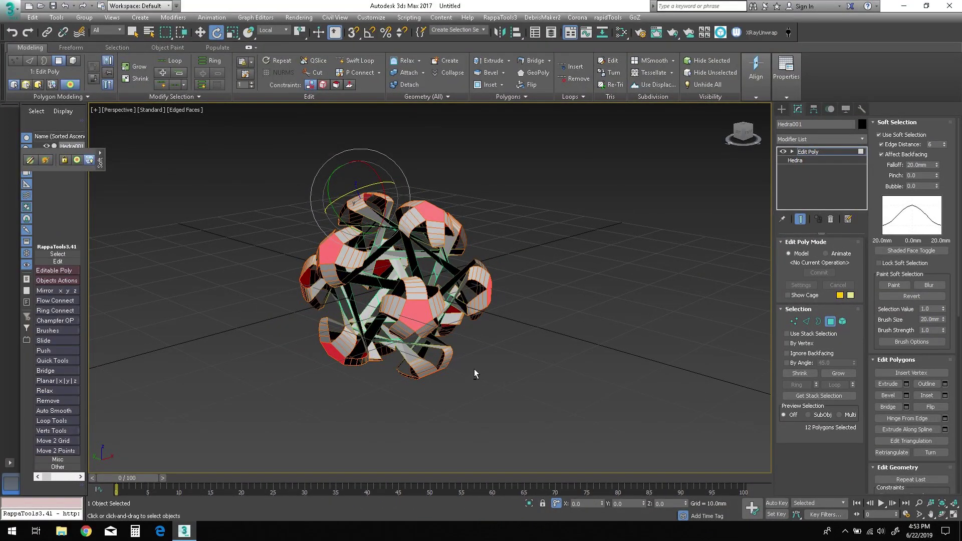
pyautogui.keyDown('alt'); pyautogui.moveTo(412, 322); pyautogui.dragTo(387, 330, button='middle'); pyautogui.keyUp('alt')
pyautogui.keyDown('alt'); pyautogui.moveTo(456, 375); pyautogui.dragTo(435, 385, button='middle'); pyautogui.keyUp('alt')
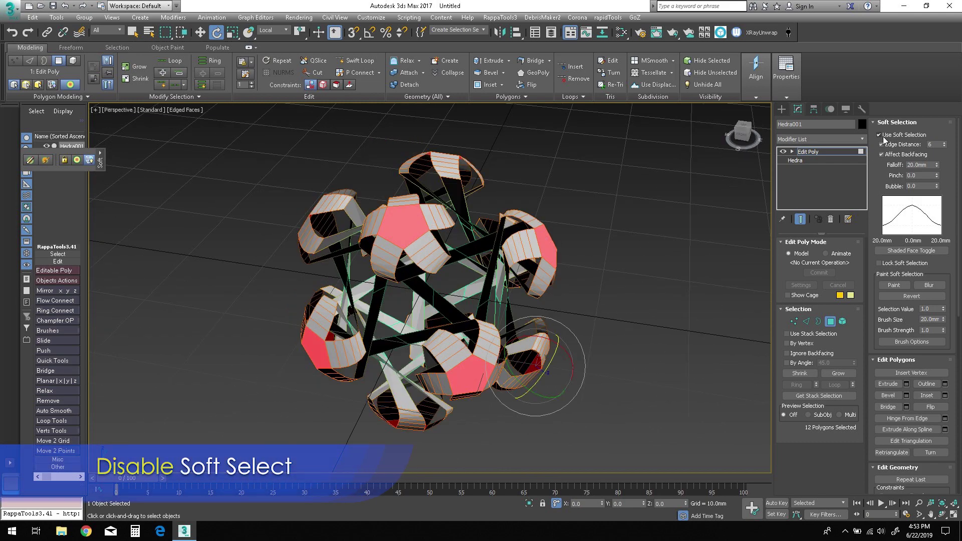
# - Turn off soft selection and inset the twelve pentagon caps by about 0.207mm
pyautogui.click(880, 136)
pyautogui.keyDown('alt'); pyautogui.moveTo(472, 362); pyautogui.dragTo(499, 360, button='middle'); pyautogui.keyUp('alt')
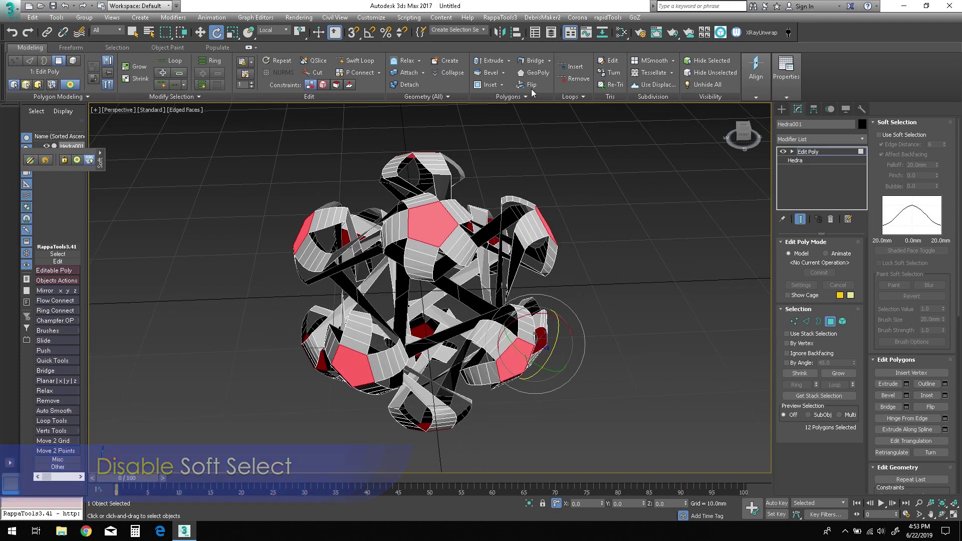
pyautogui.keyDown('shift'); pyautogui.click(486, 86); pyautogui.keyUp('shift')
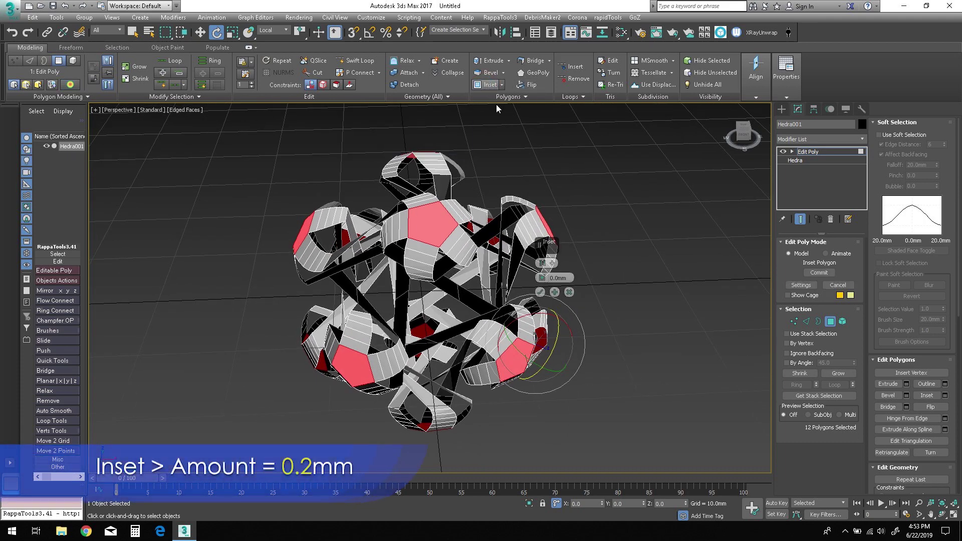
pyautogui.moveTo(579, 243); pyautogui.dragTo(608, 242)
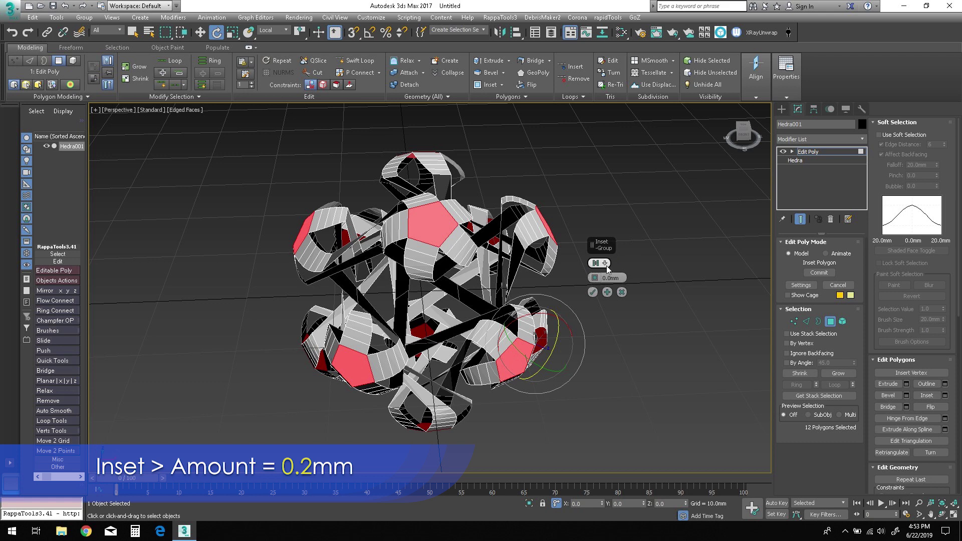
pyautogui.moveTo(597, 279); pyautogui.dragTo(595, 266)
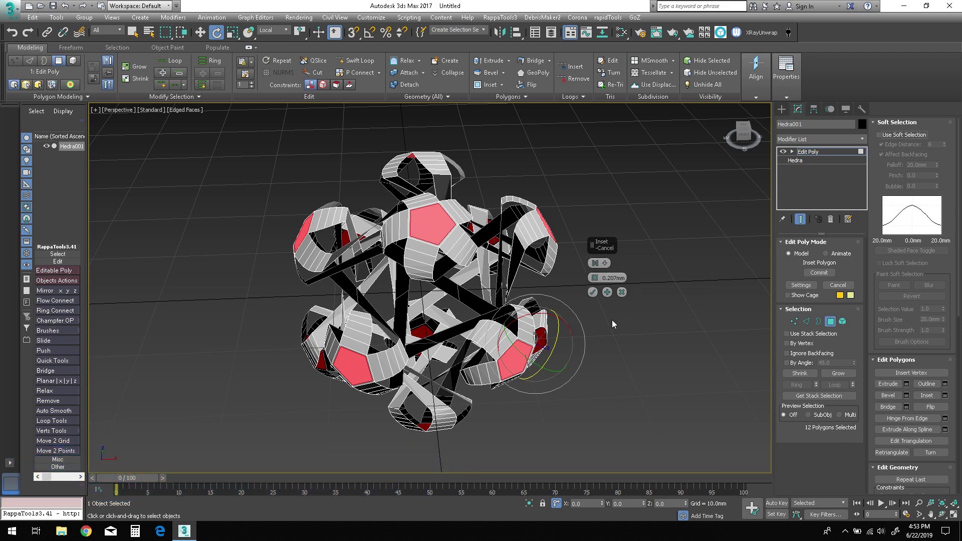
pyautogui.click(592, 294)
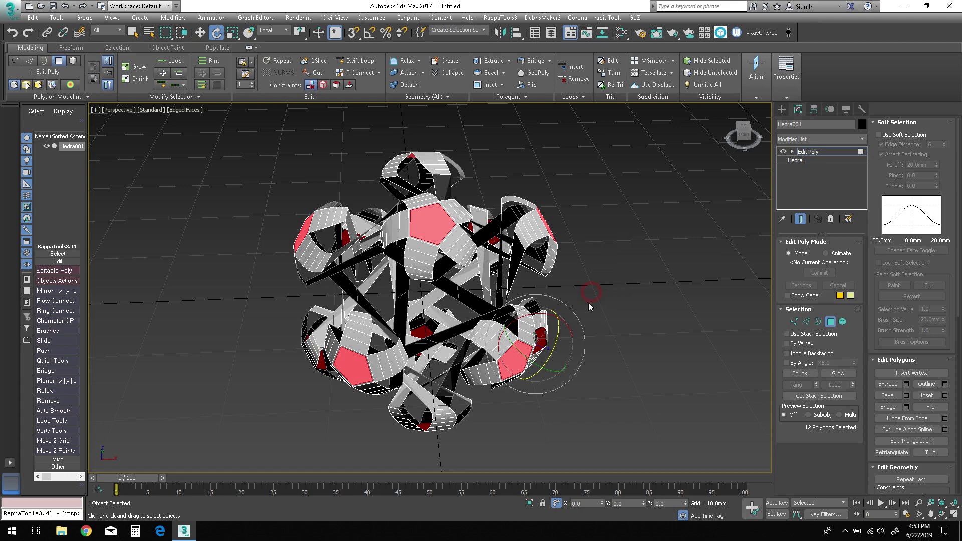
pyautogui.moveTo(602, 266)
pyautogui.keyDown('alt'); pyautogui.mouseDown(button='middle')
pyautogui.moveTo(555, 275)
pyautogui.moveTo(592, 282)
pyautogui.mouseUp(button='middle'); pyautogui.keyUp('alt')
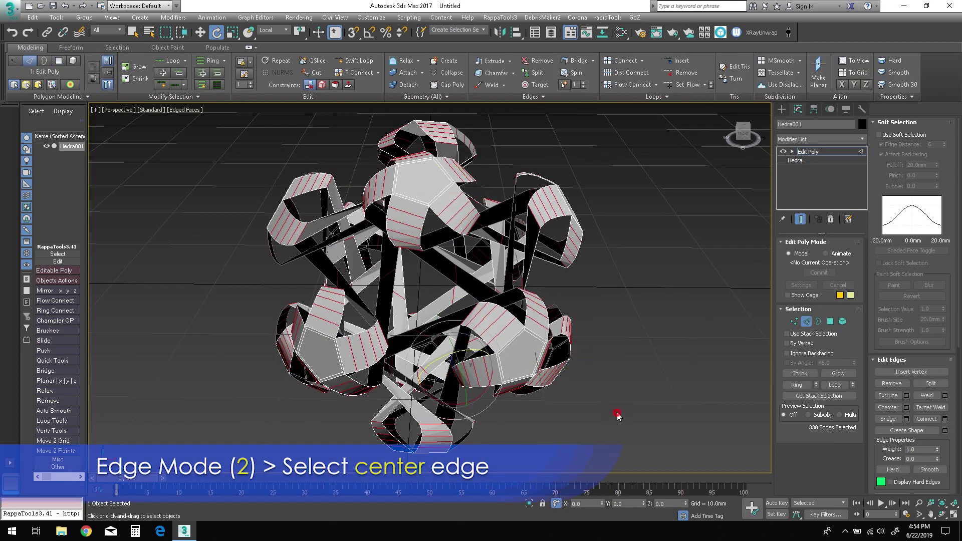
# - Pick one ribbon's centre edge and grow it with Similar to all 30 centre edges
pyautogui.click(618, 416)
pyautogui.keyDown('alt'); pyautogui.moveTo(421, 333); pyautogui.dragTo(409, 310, button='middle'); pyautogui.keyUp('alt')
pyautogui.scroll(5, 445, 313)
pyautogui.click(407, 302)
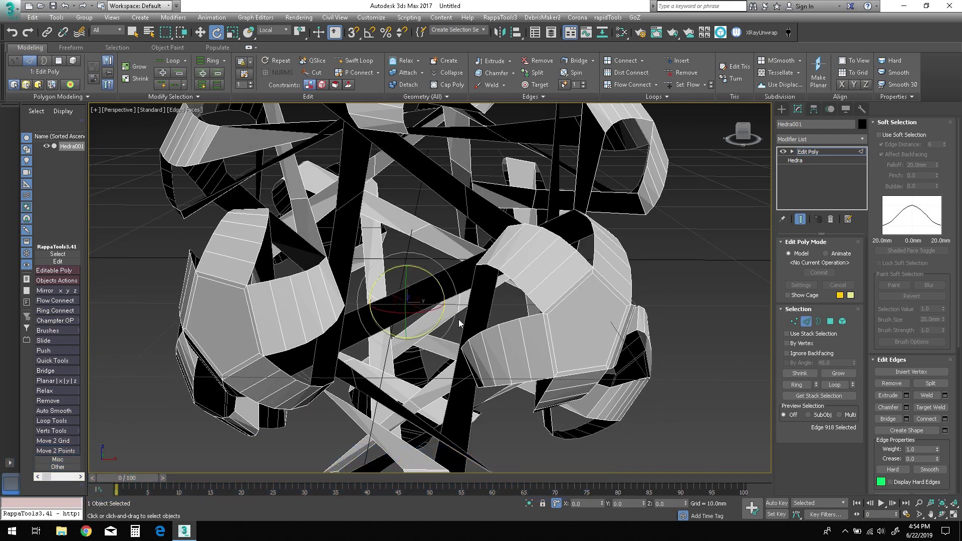
pyautogui.click(198, 98)
pyautogui.click(138, 121)
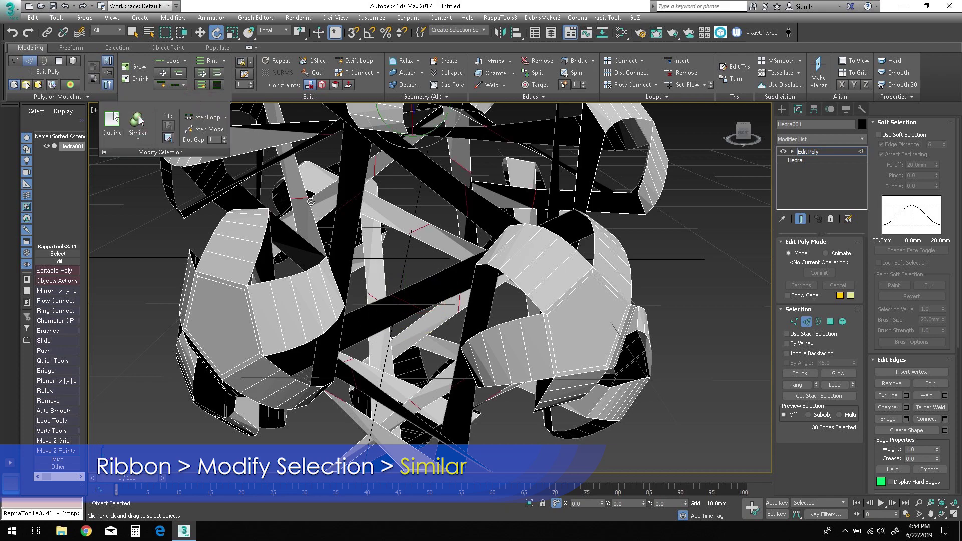
pyautogui.press('z')
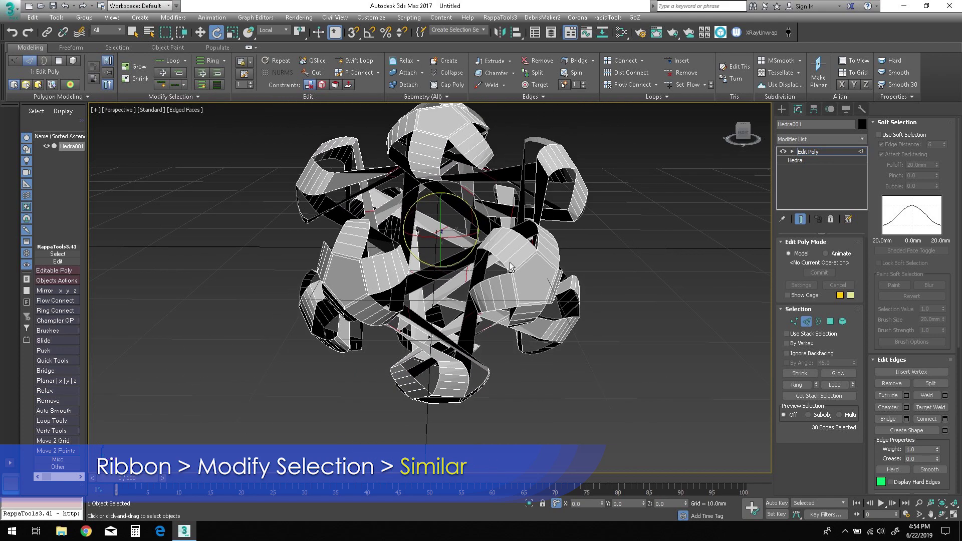
pyautogui.keyDown('alt'); pyautogui.moveTo(510, 267); pyautogui.dragTo(539, 281, button='middle'); pyautogui.keyUp('alt')
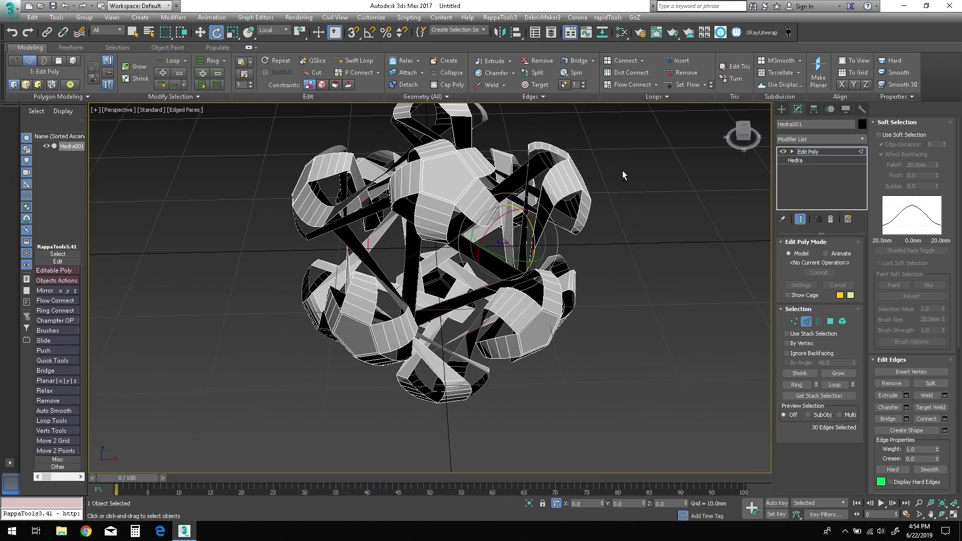
# - Apply a Quad Chamfer to the centre edges: amount 9.0mm, 3 segments, edge tension 0.5
pyautogui.click(492, 74)
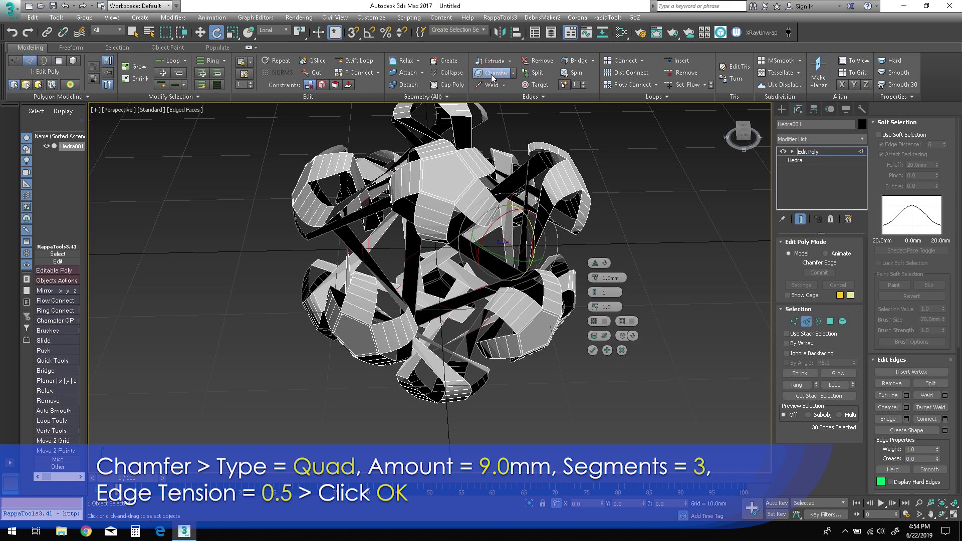
pyautogui.click(606, 264)
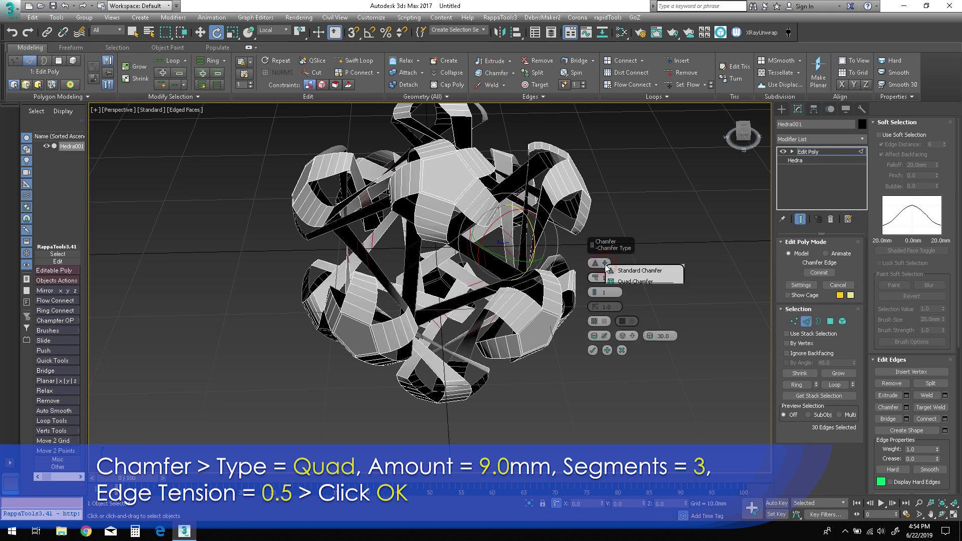
pyautogui.click(631, 282)
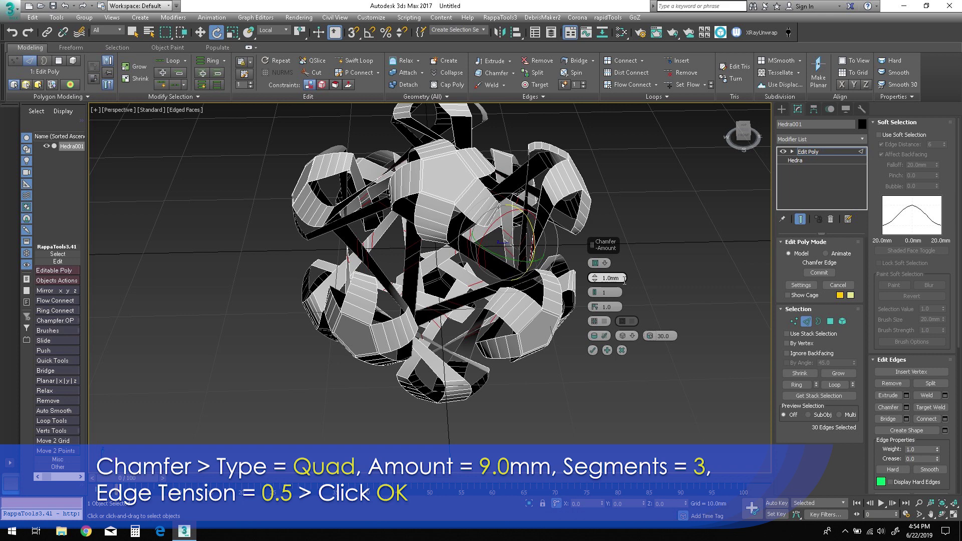
pyautogui.moveTo(626, 278); pyautogui.dragTo(582, 279)
pyautogui.write('9.')
pyautogui.click(597, 296)
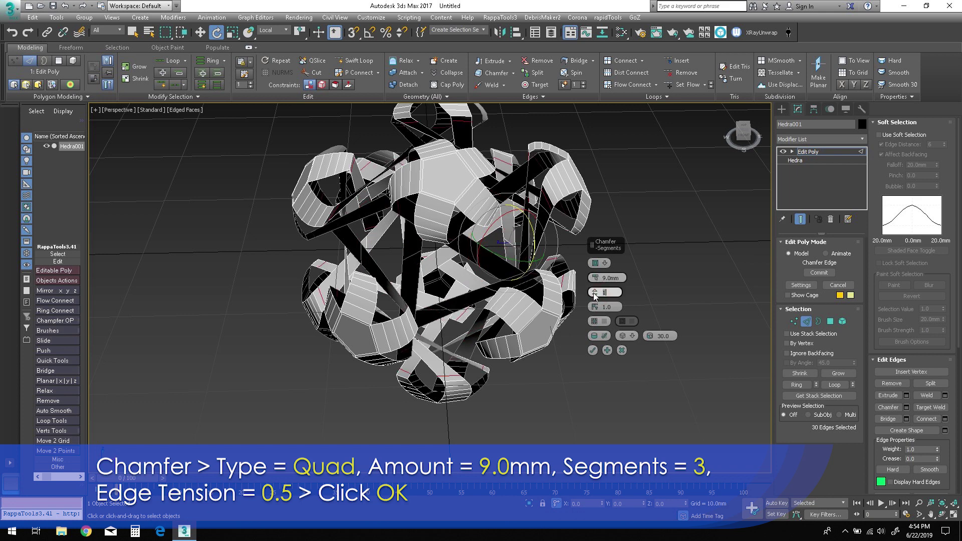
pyautogui.write('3')
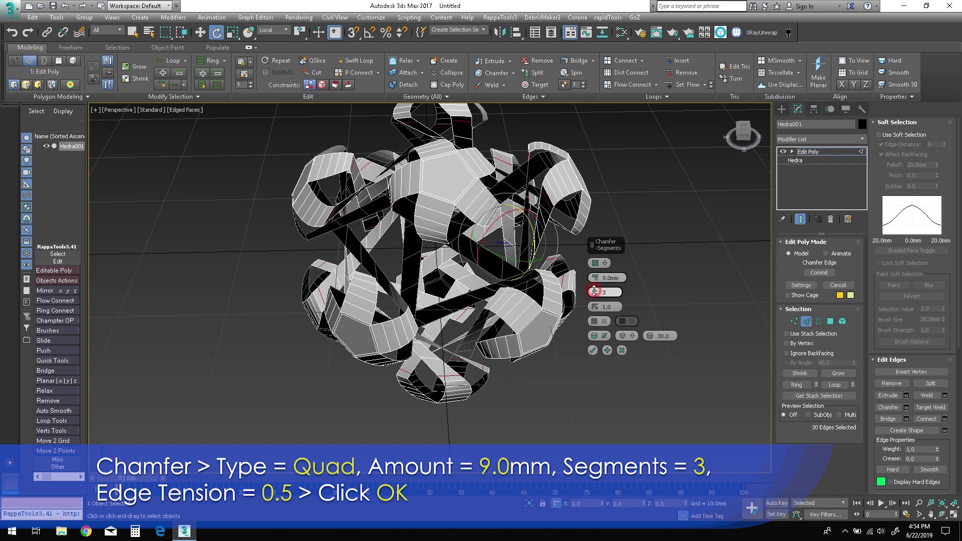
pyautogui.click(605, 307)
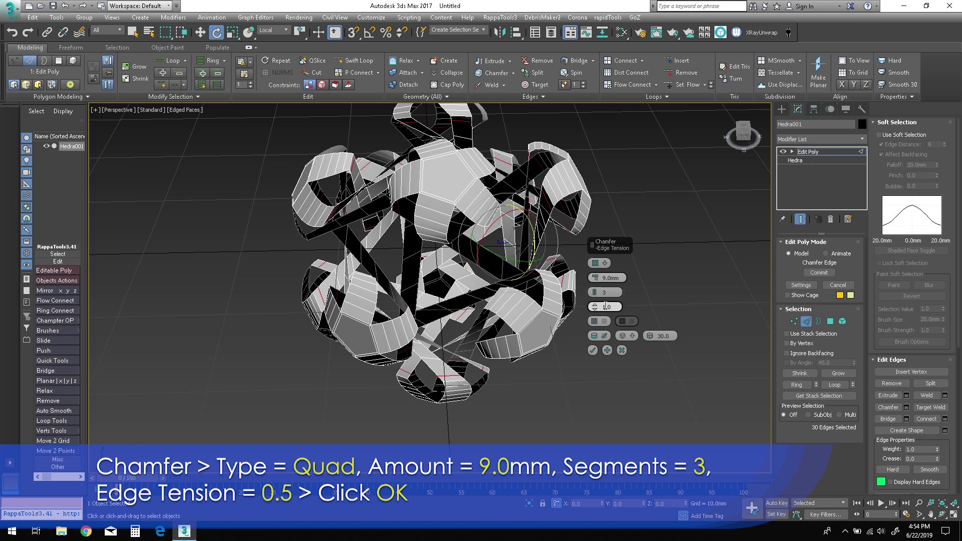
pyautogui.write('0.5')
pyautogui.click(594, 310)
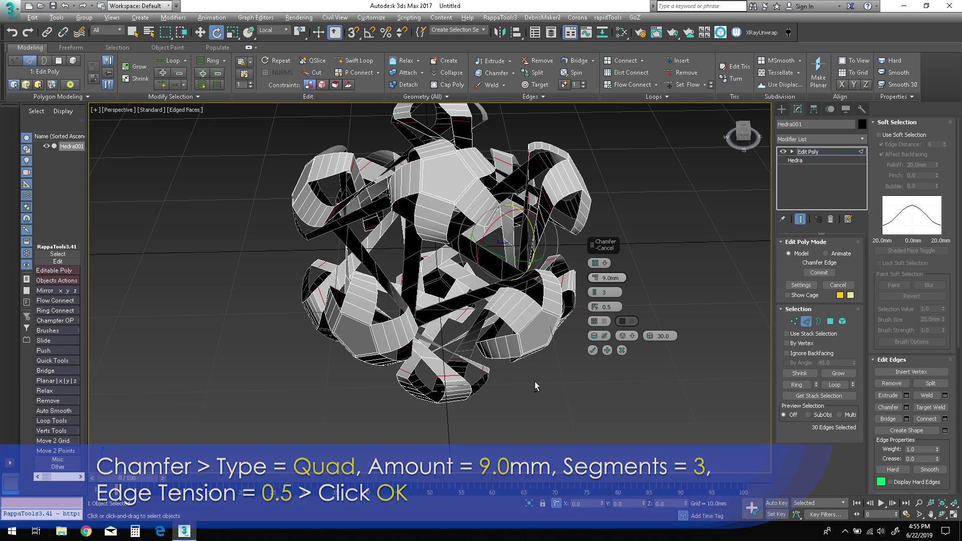
pyautogui.keyDown('alt'); pyautogui.moveTo(534, 381); pyautogui.dragTo(545, 365, button='middle'); pyautogui.keyUp('alt')
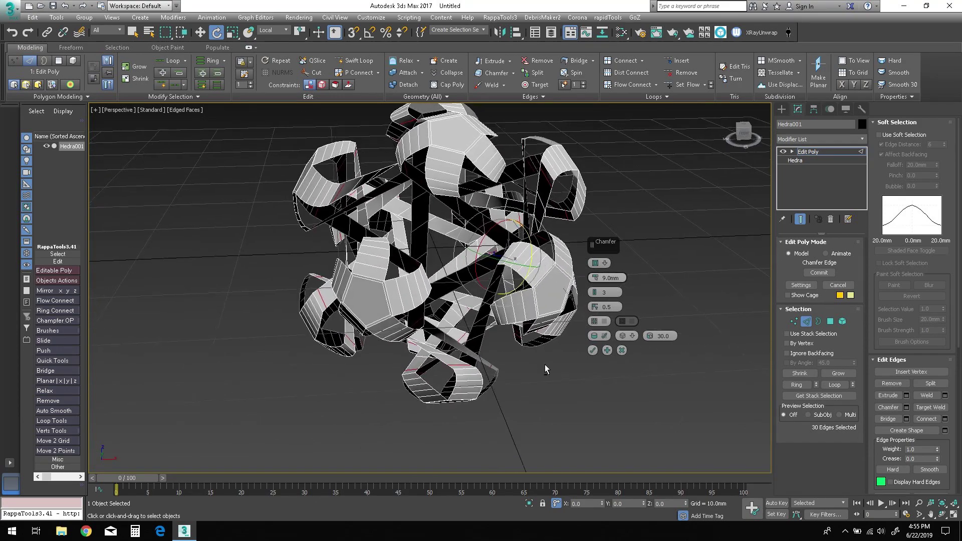
# - Confirm the chamfer and select the 60 edges bordering the chamfers using Similar
pyautogui.click(592, 350)
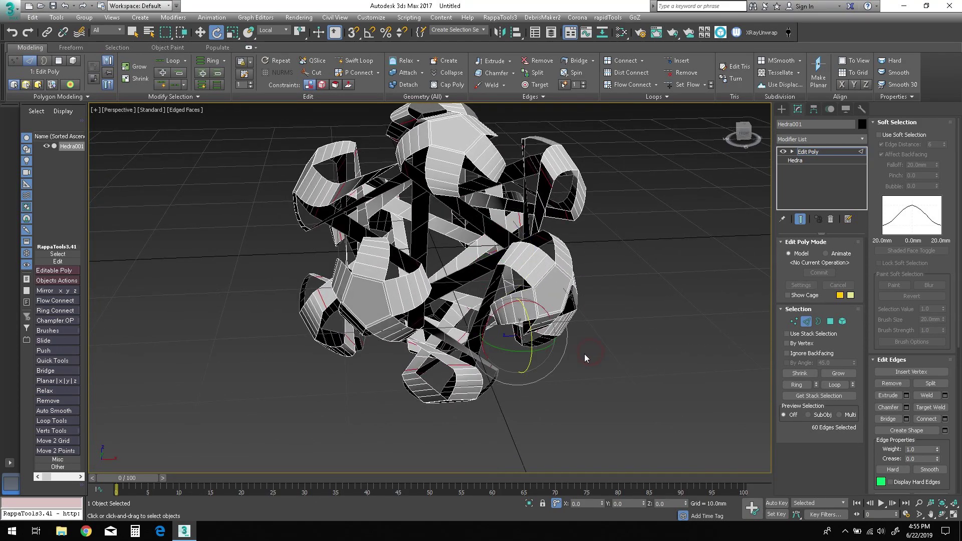
pyautogui.moveTo(624, 314)
pyautogui.keyDown('alt'); pyautogui.mouseDown(button='middle')
pyautogui.moveTo(609, 338)
pyautogui.moveTo(558, 335)
pyautogui.moveTo(631, 322)
pyautogui.mouseUp(button='middle'); pyautogui.keyUp('alt')
pyautogui.scroll(2, 584, 211)
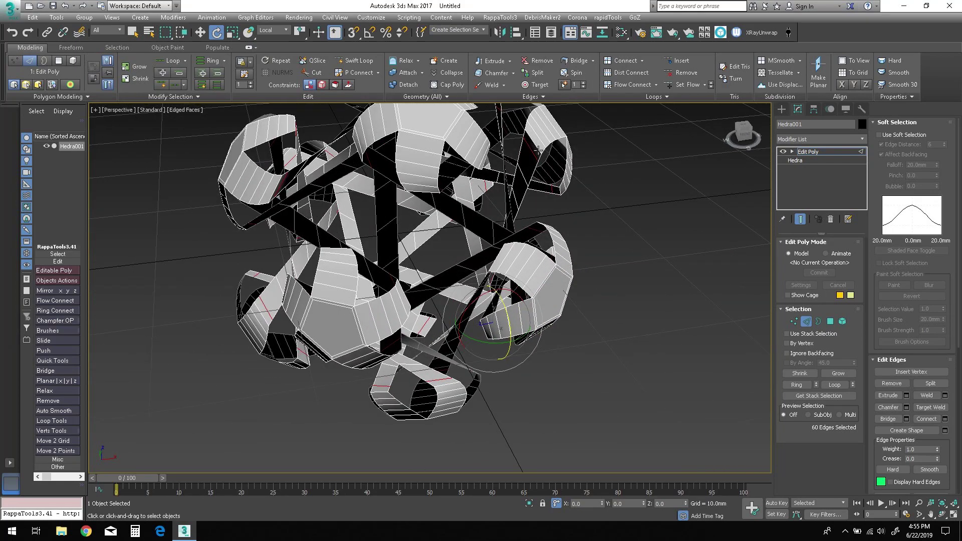
pyautogui.scroll(5, 542, 132)
pyautogui.scroll(3, 542, 131)
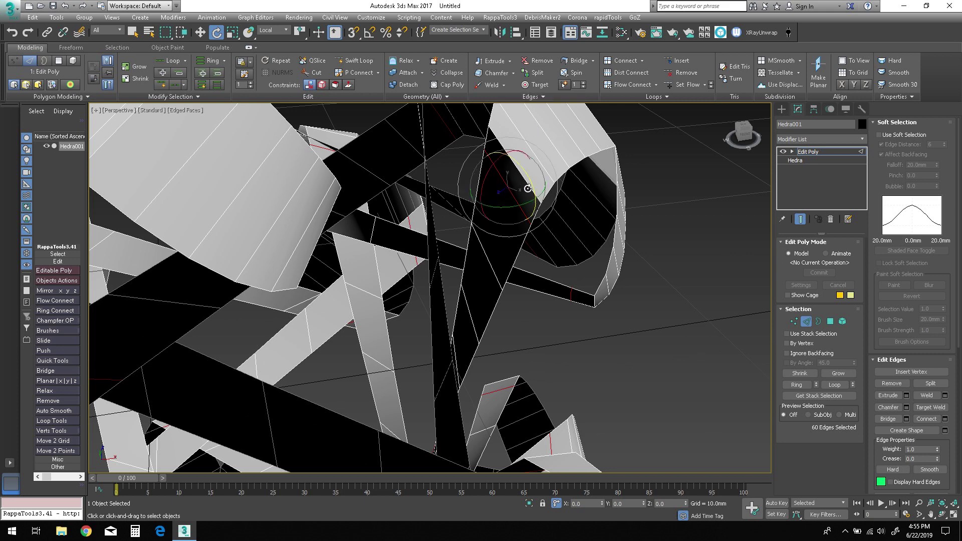
pyautogui.click(522, 178)
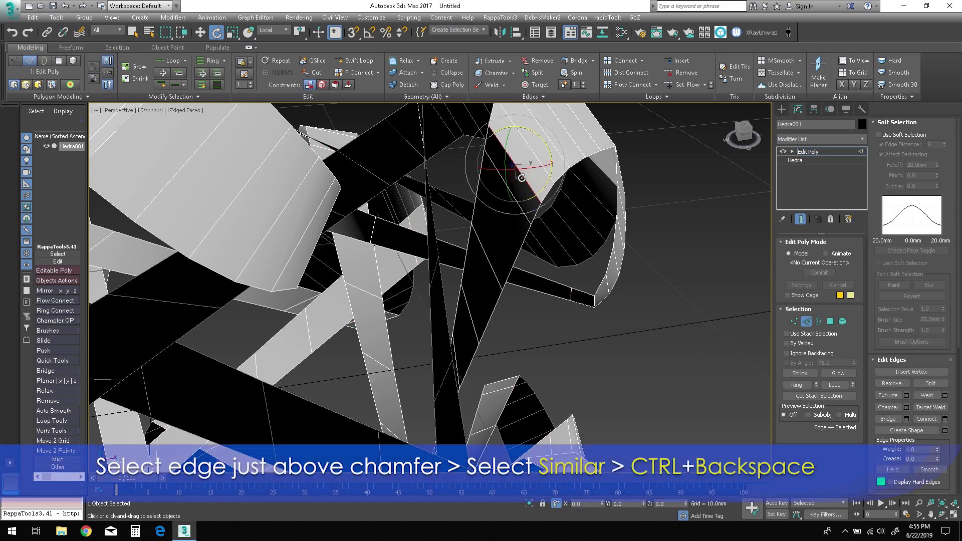
pyautogui.keyDown('alt'); pyautogui.moveTo(541, 239); pyautogui.dragTo(504, 234, button='middle'); pyautogui.keyUp('alt')
pyautogui.click(193, 99)
pyautogui.click(138, 120)
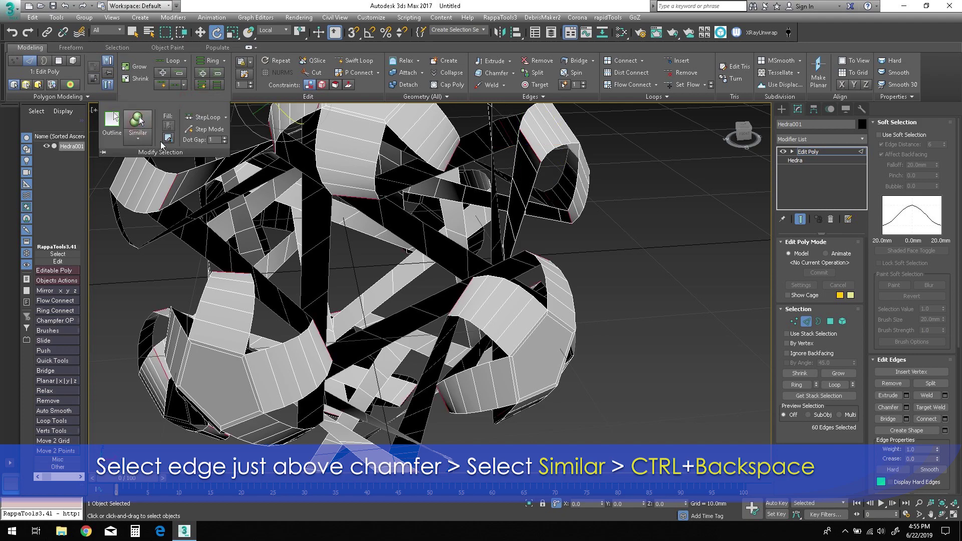
pyautogui.keyDown('alt'); pyautogui.moveTo(477, 308); pyautogui.dragTo(551, 344, button='middle'); pyautogui.keyUp('alt')
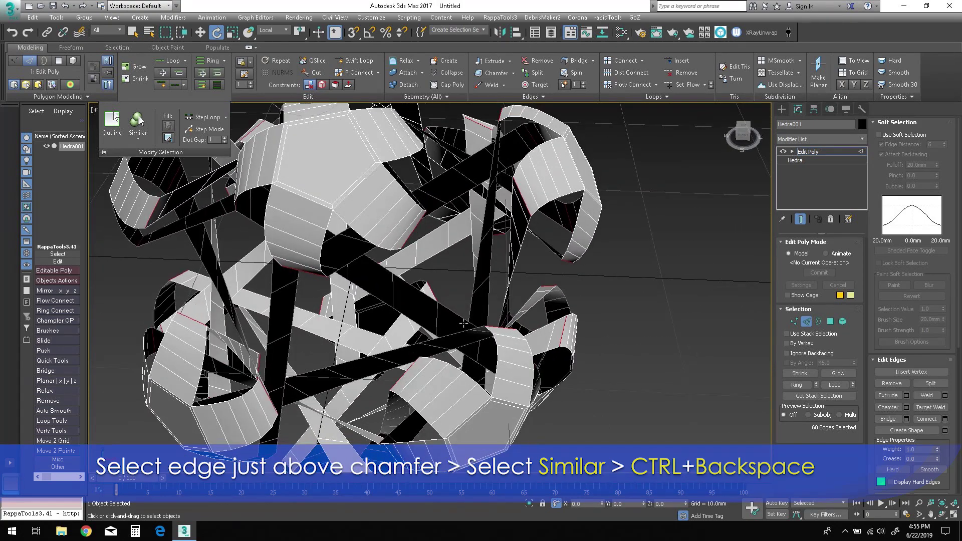
# - Remove the 60 selected edges and leave Edge sub-object mode
pyautogui.click(610, 341)
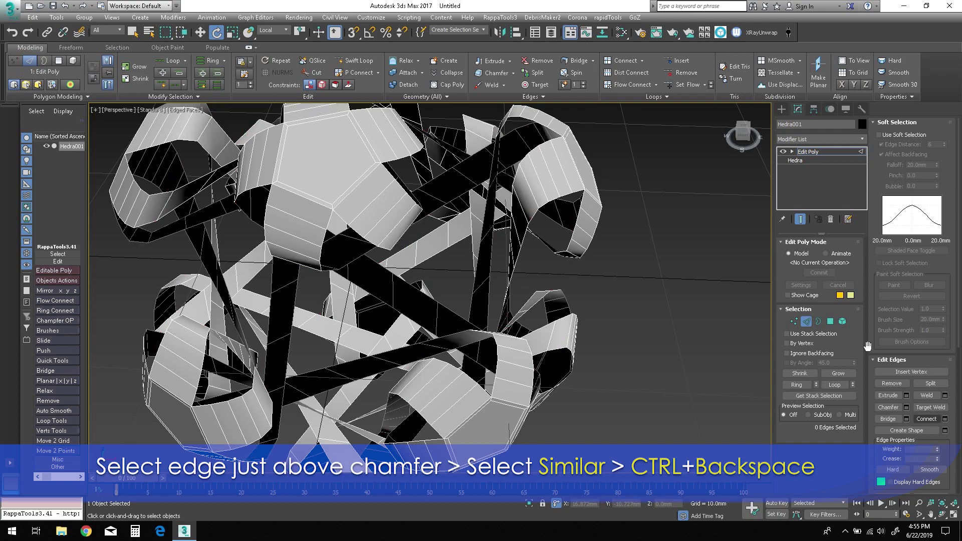
pyautogui.keyDown('alt'); pyautogui.moveTo(547, 306); pyautogui.dragTo(507, 340, button='middle'); pyautogui.keyUp('alt')
pyautogui.scroll(-3, 453, 311)
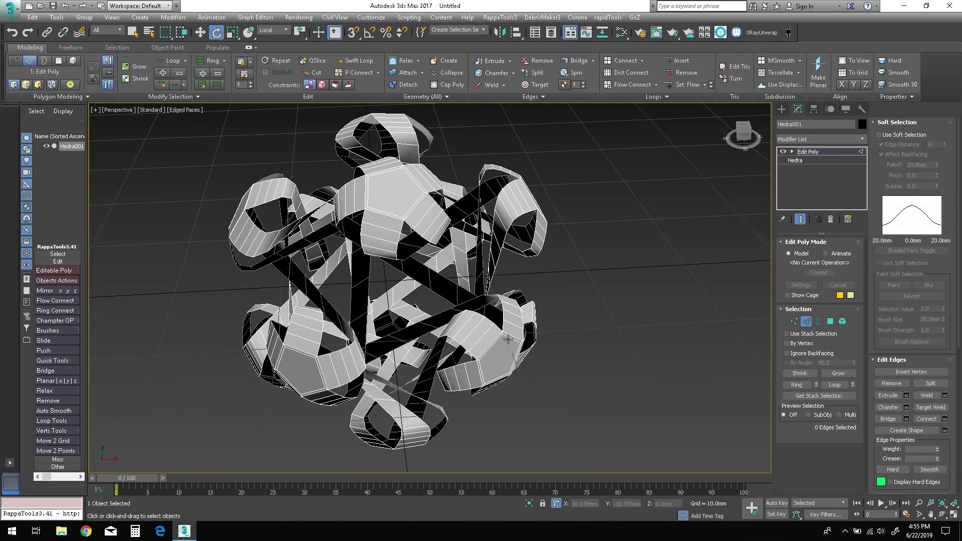
pyautogui.click(806, 321)
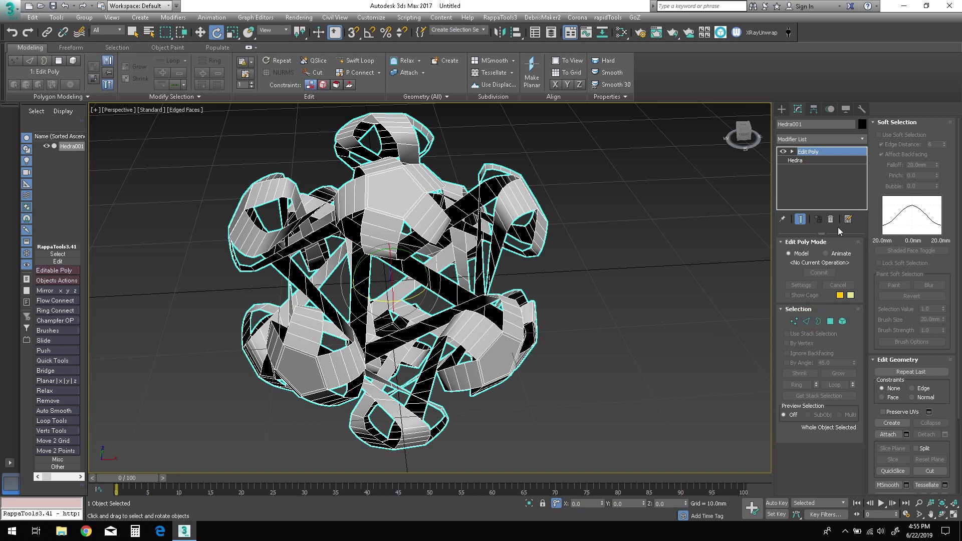
pyautogui.click(863, 139)
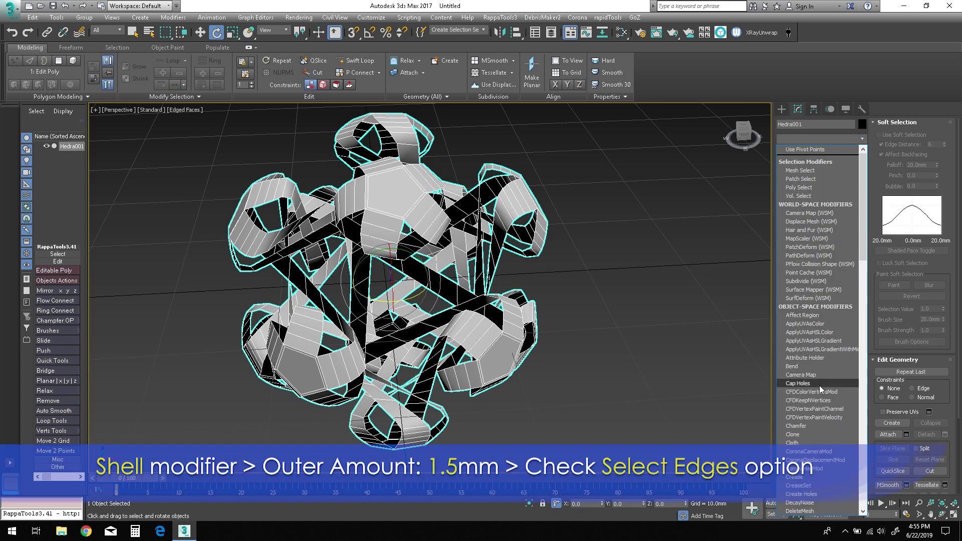
# - Add a Shell modifier with an outer amount of 1.5mm
pyautogui.write('shell')
pyautogui.press('Return')
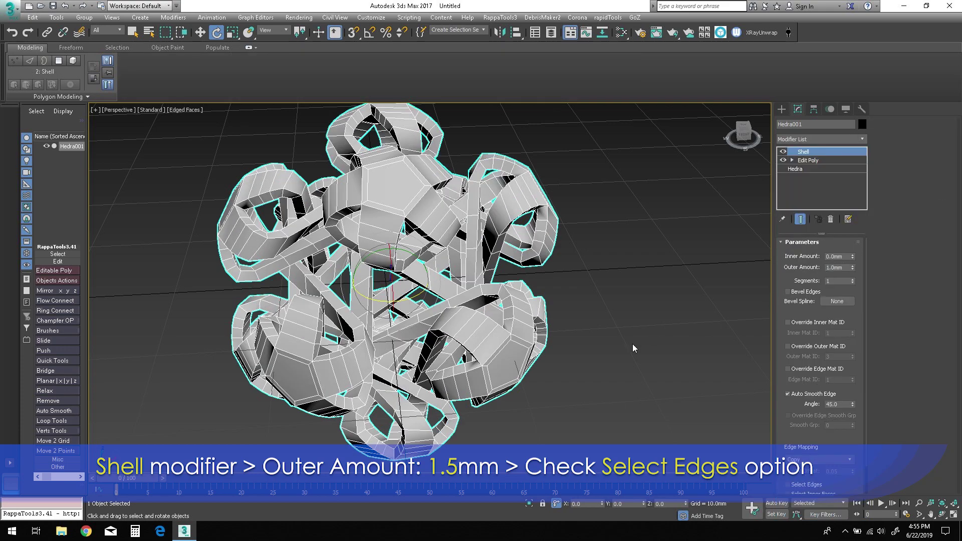
pyautogui.keyDown('alt'); pyautogui.moveTo(633, 345); pyautogui.dragTo(592, 350, button='middle'); pyautogui.keyUp('alt')
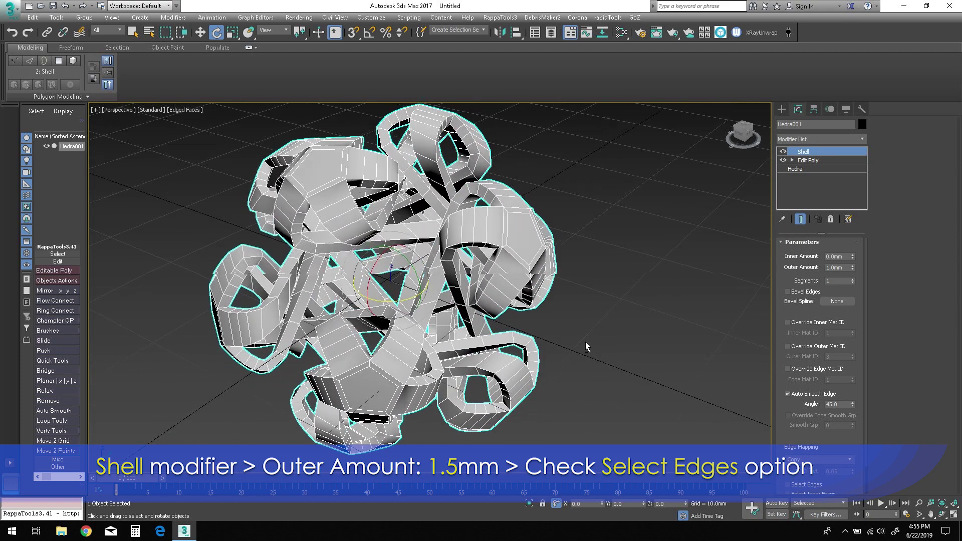
pyautogui.keyDown('alt'); pyautogui.moveTo(586, 342); pyautogui.dragTo(596, 326, button='middle'); pyautogui.keyUp('alt')
pyautogui.doubleClick(848, 267)
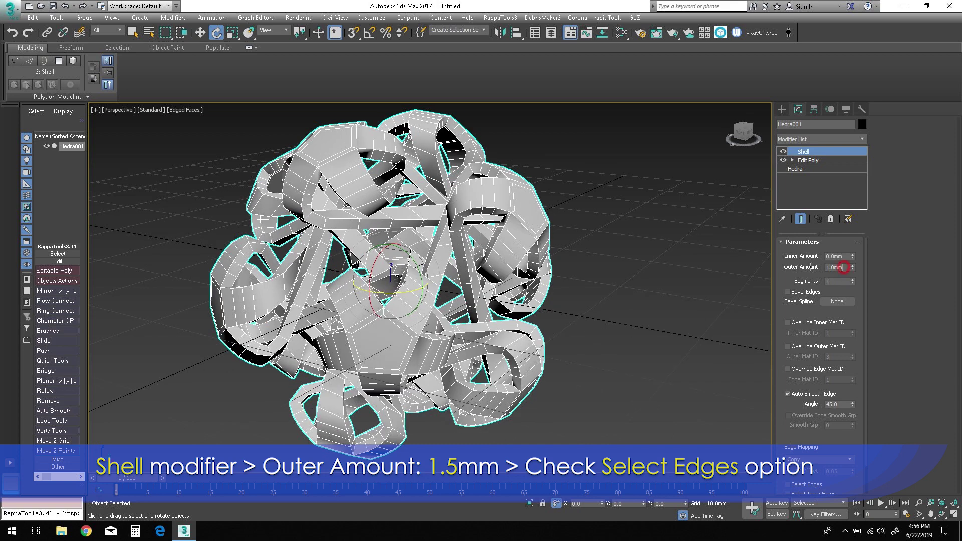
pyautogui.write('1.5')
pyautogui.press('Return')
# - Enable the Shell's Select Edges option so the rim faces are selected
pyautogui.scroll(5, 391, 281)
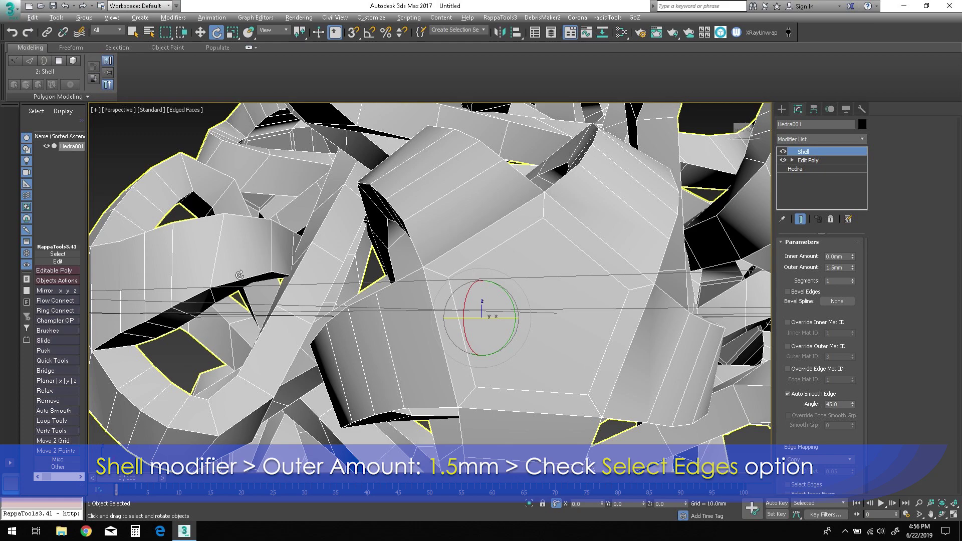
pyautogui.keyDown('alt'); pyautogui.moveTo(481, 301); pyautogui.dragTo(339, 318, button='middle'); pyautogui.keyUp('alt')
pyautogui.scroll(-5, 339, 318)
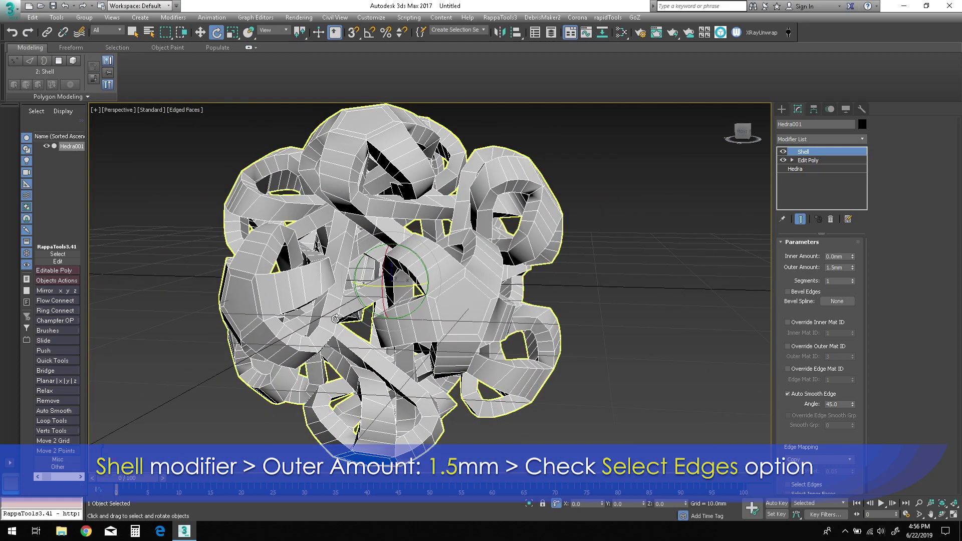
pyautogui.keyDown('alt'); pyautogui.moveTo(324, 280); pyautogui.dragTo(429, 318, button='middle'); pyautogui.keyUp('alt')
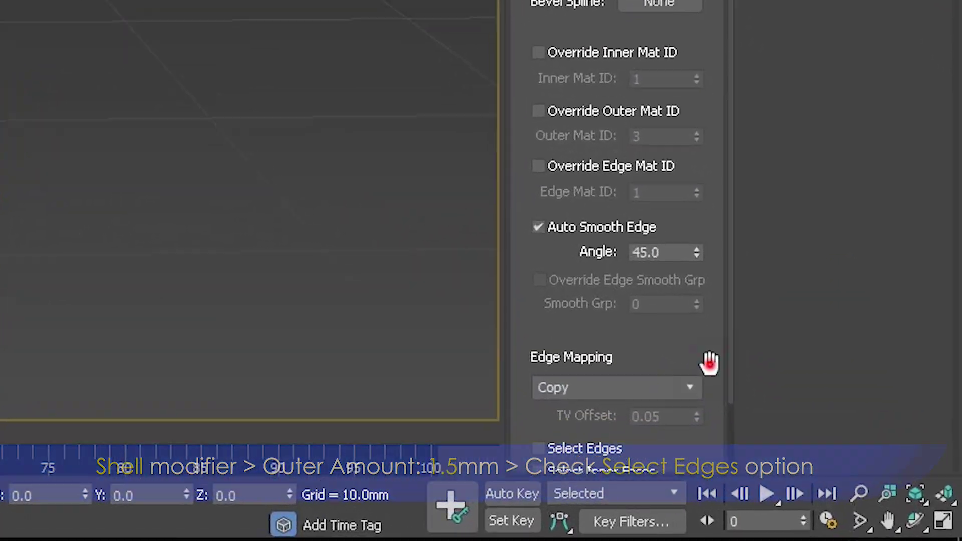
pyautogui.moveTo(786, 413); pyautogui.dragTo(783, 309)
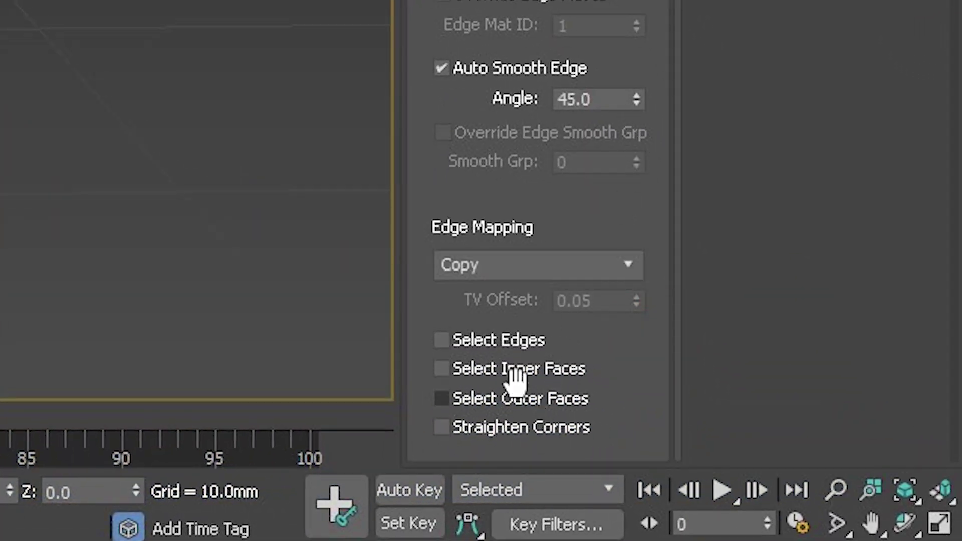
pyautogui.click(448, 341)
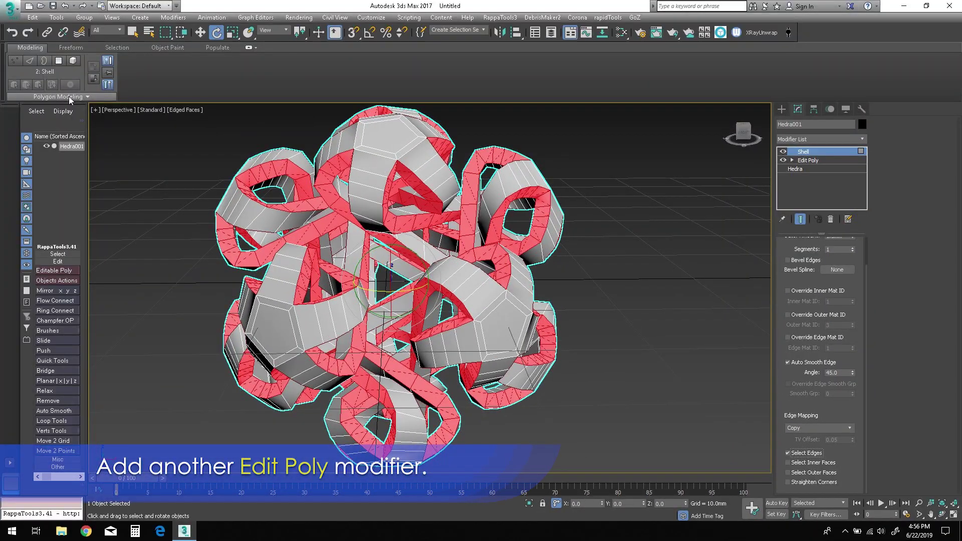
# - Add an Edit Poly modifier above the Shell and convert the rim polygons to their 1920 border edges
pyautogui.click(68, 96)
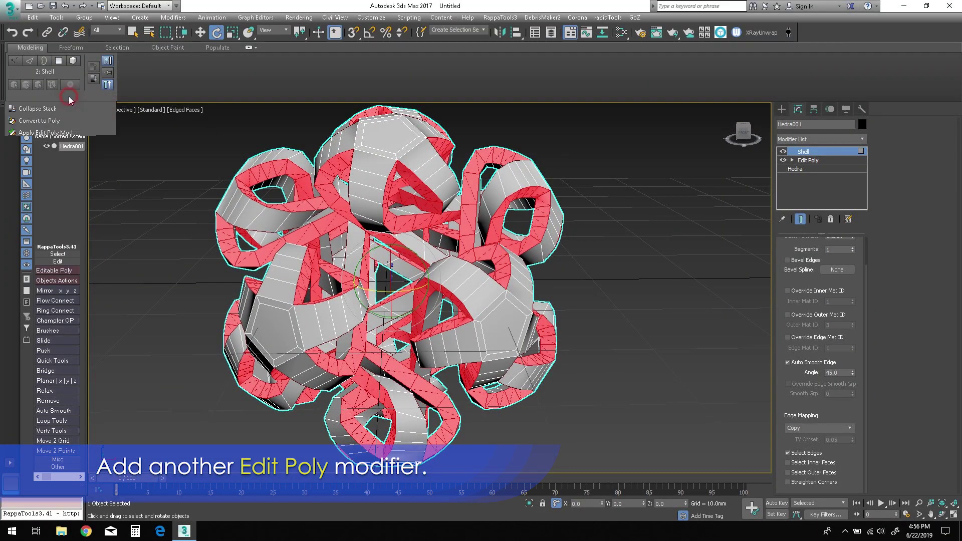
pyautogui.click(57, 133)
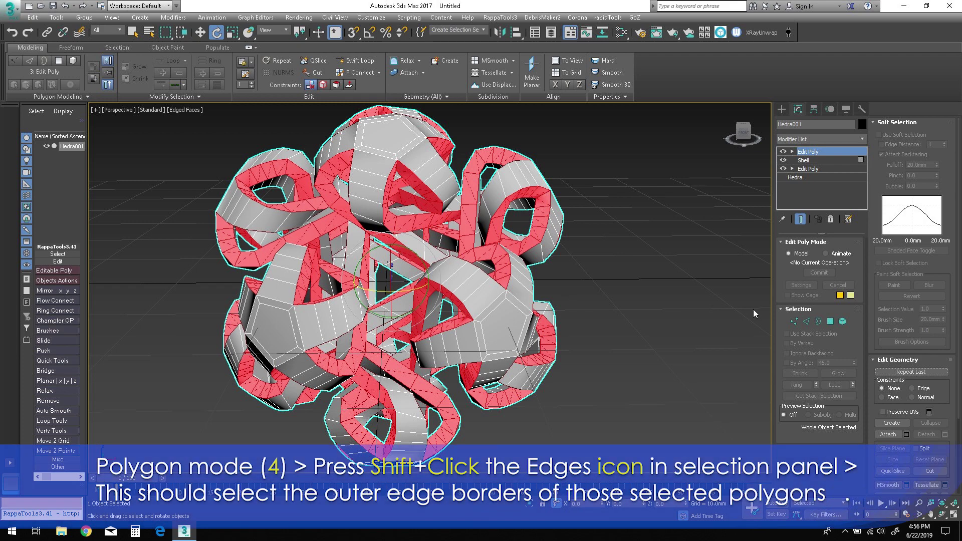
pyautogui.click(831, 322)
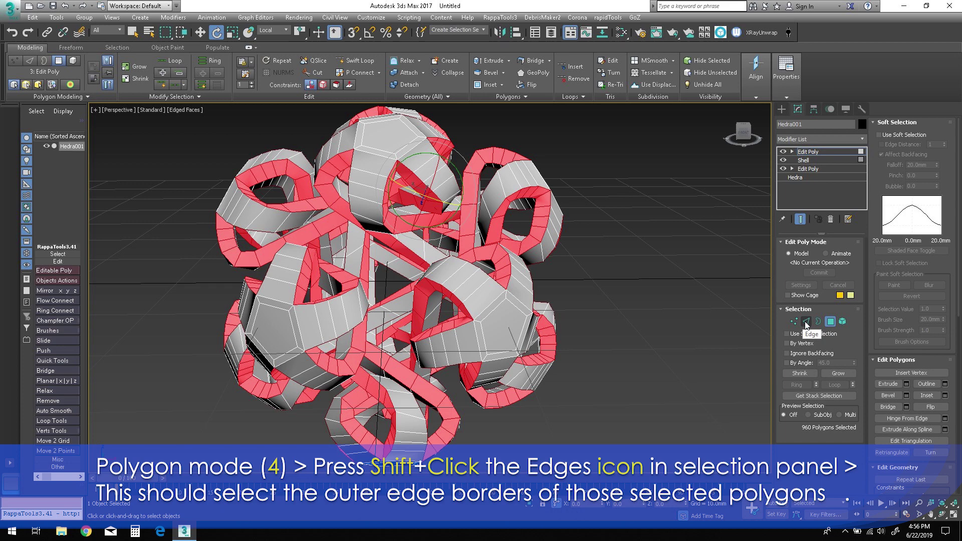
pyautogui.keyDown('shift'); pyautogui.click(806, 322); pyautogui.keyUp('shift')
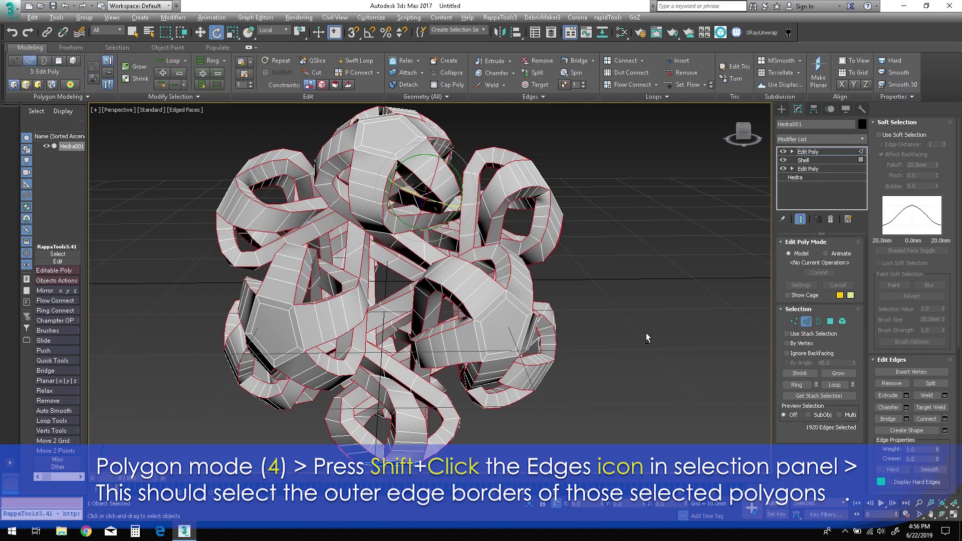
pyautogui.moveTo(645, 332)
pyautogui.keyDown('alt'); pyautogui.mouseDown(button='middle')
pyautogui.moveTo(578, 334)
pyautogui.moveTo(630, 333)
pyautogui.mouseUp(button='middle'); pyautogui.keyUp('alt')
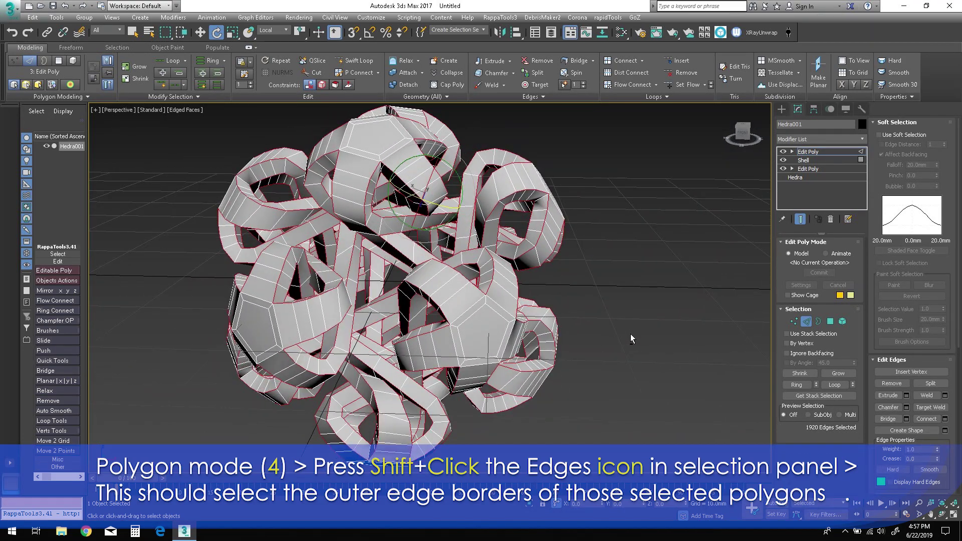
# - Add a Crease modifier with weight 0.25 using the selection from the stack
pyautogui.click(849, 140)
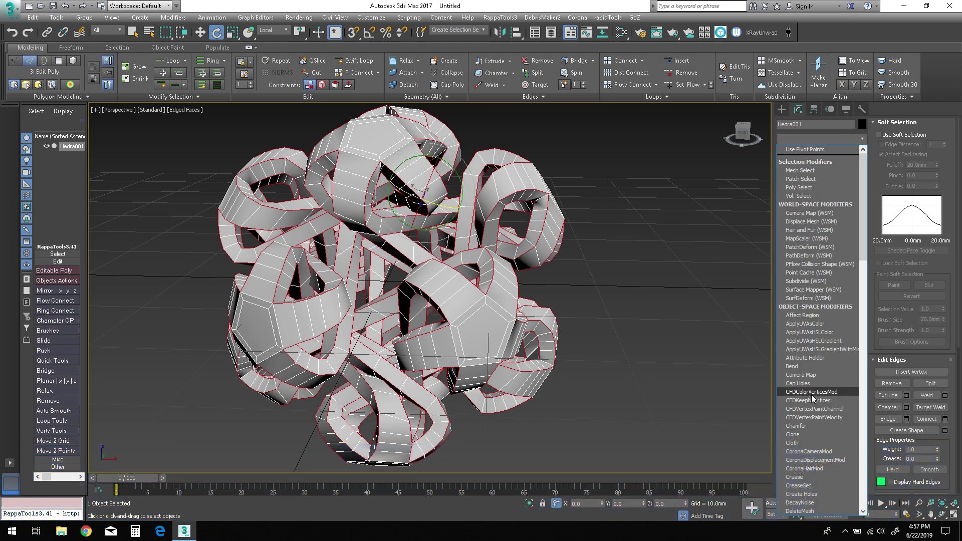
pyautogui.write('crease')
pyautogui.press('Return')
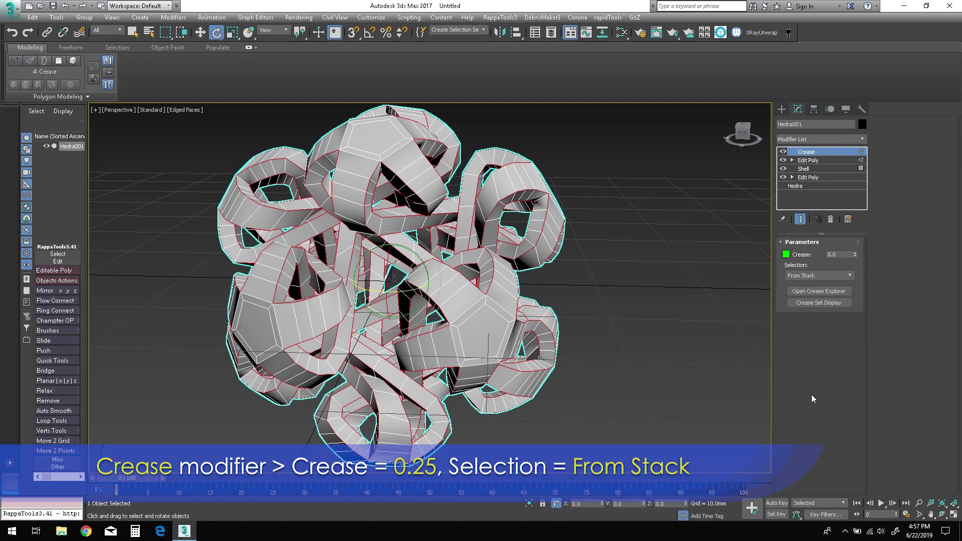
pyautogui.click(841, 256)
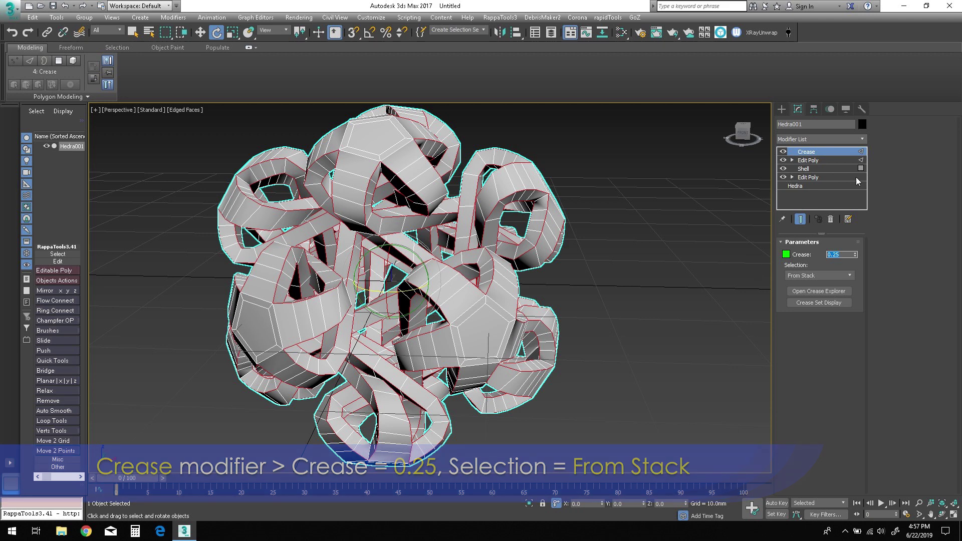
pyautogui.click(863, 140)
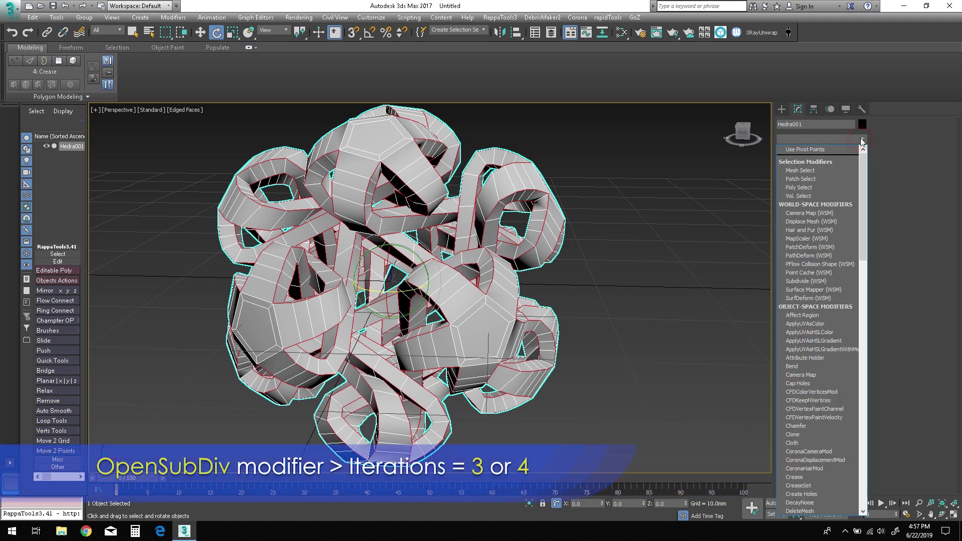
# - Add an OpenSubdiv modifier with Iterations 4 and inspect the rounded tubes from several sides
pyautogui.scroll(-10, 819, 468)
pyautogui.click(819, 468)
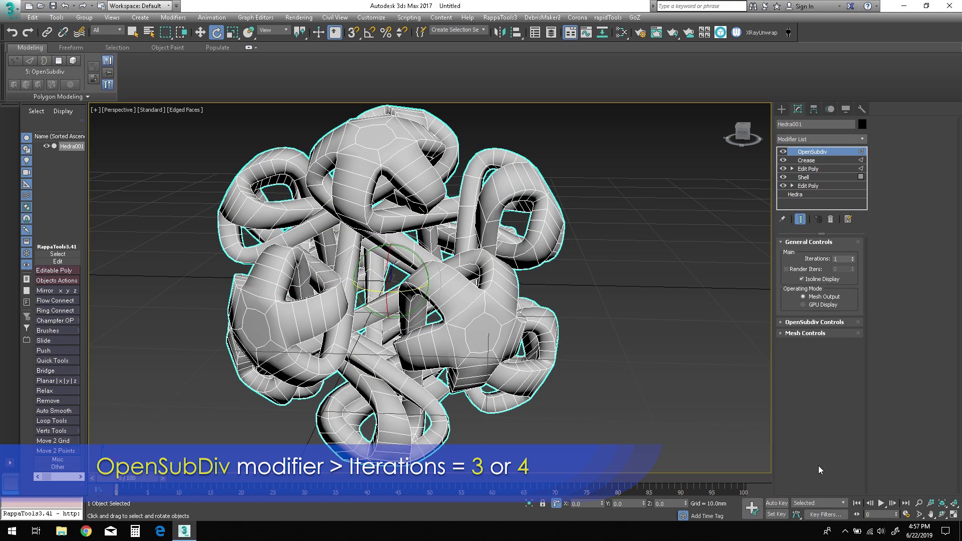
pyautogui.click(853, 257)
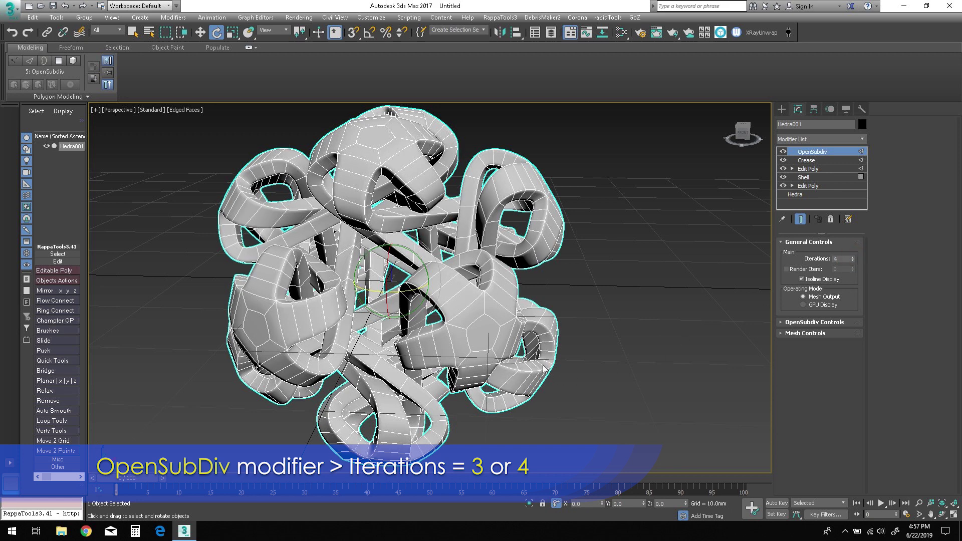
pyautogui.keyDown('alt'); pyautogui.moveTo(499, 387); pyautogui.dragTo(531, 300, button='middle'); pyautogui.keyUp('alt')
pyautogui.scroll(5, 540, 280)
pyautogui.scroll(-5, 570, 294)
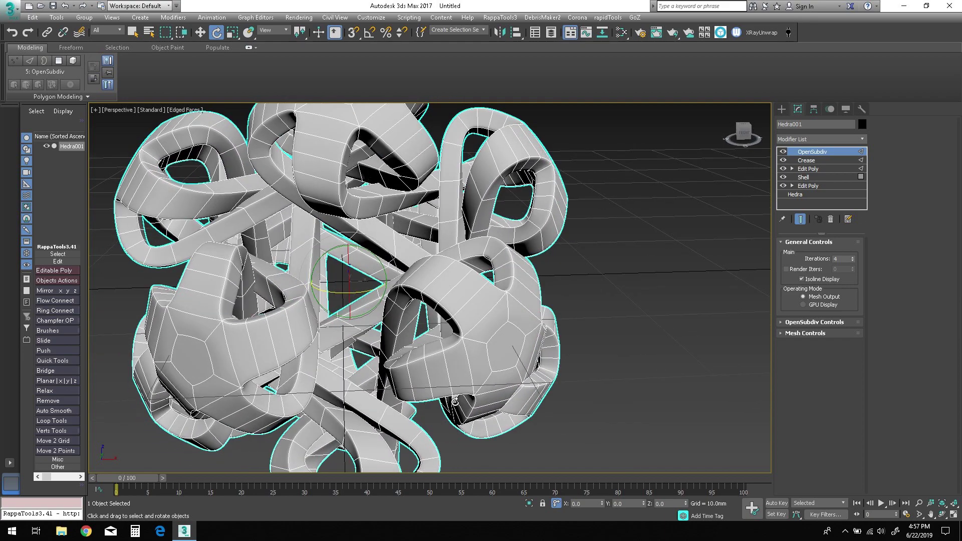
pyautogui.keyDown('alt'); pyautogui.moveTo(377, 404); pyautogui.dragTo(493, 365, button='middle'); pyautogui.keyUp('alt')
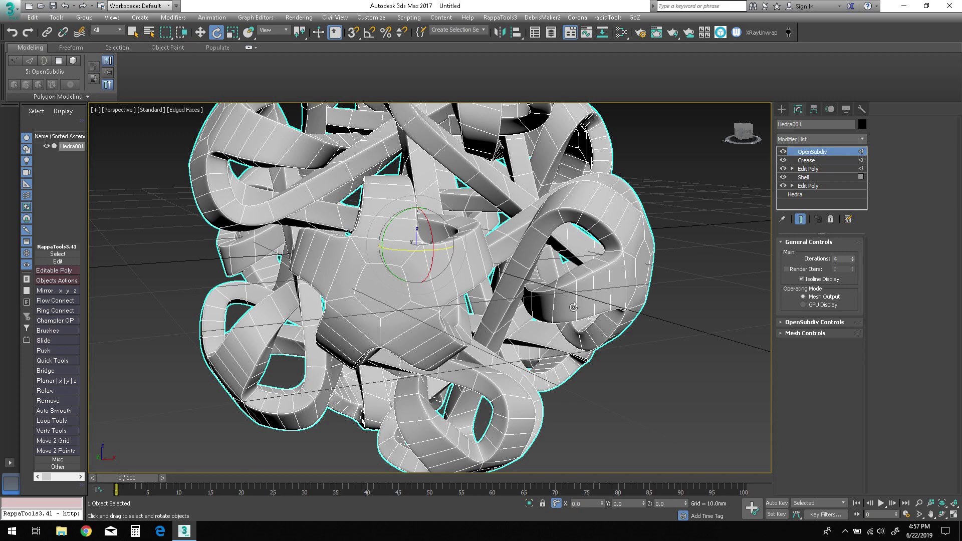
pyautogui.keyDown('alt'); pyautogui.moveTo(574, 307); pyautogui.dragTo(578, 304, button='middle'); pyautogui.keyUp('alt')
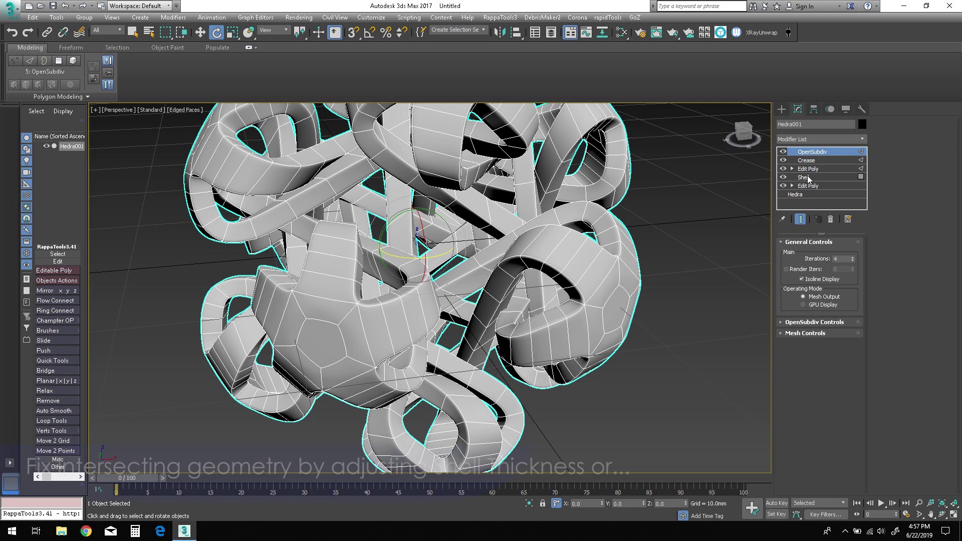
pyautogui.click(809, 177)
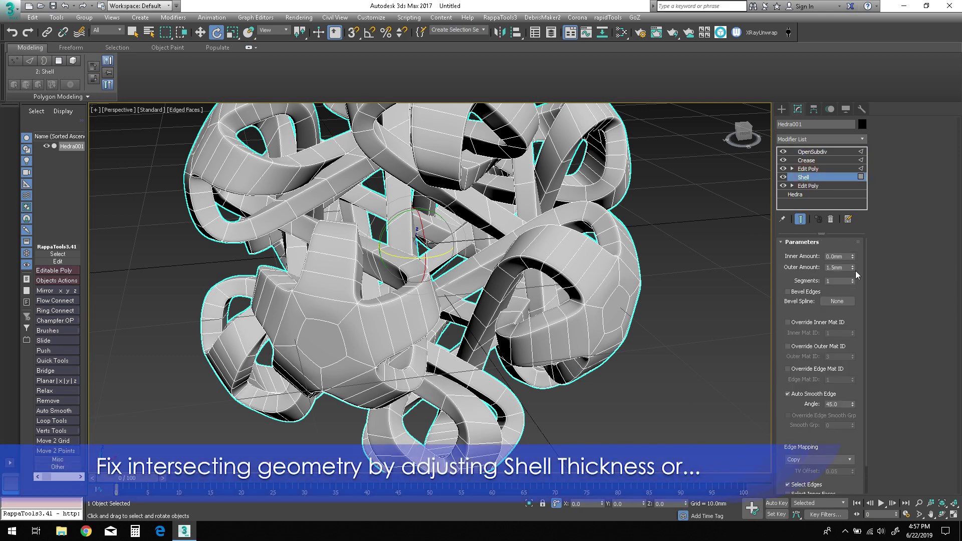
pyautogui.moveTo(853, 267); pyautogui.dragTo(854, 405)
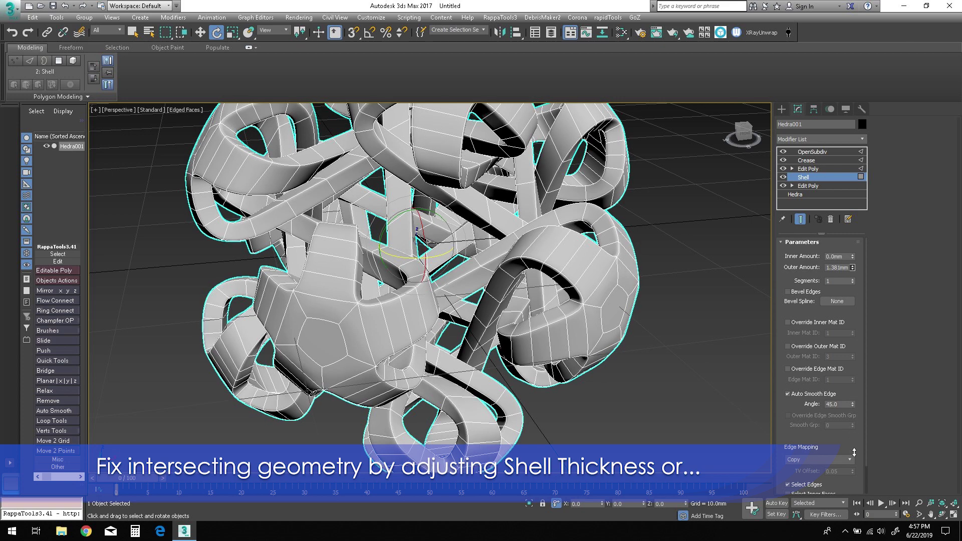
pyautogui.moveTo(855, 452); pyautogui.dragTo(845, 341)
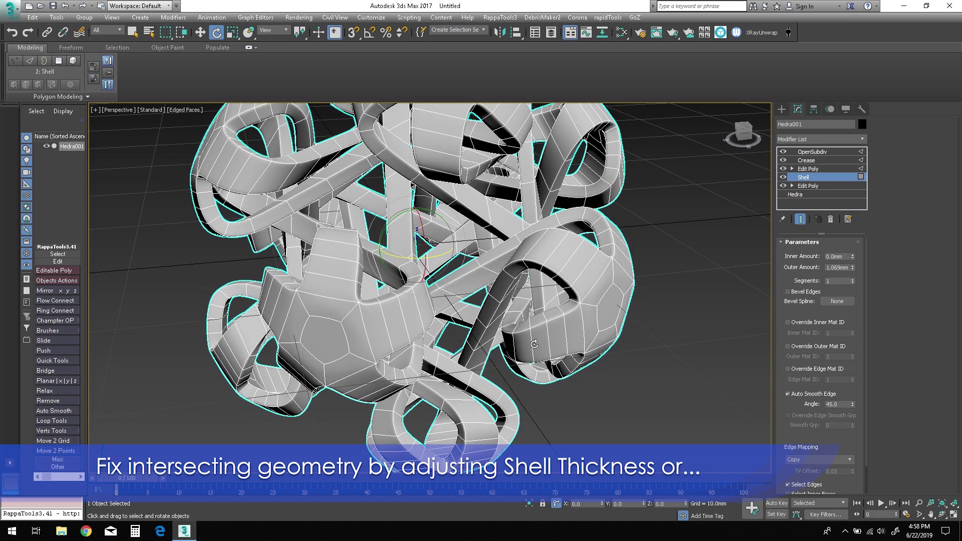
pyautogui.keyDown('alt'); pyautogui.moveTo(534, 344); pyautogui.dragTo(593, 334, button='middle'); pyautogui.keyUp('alt')
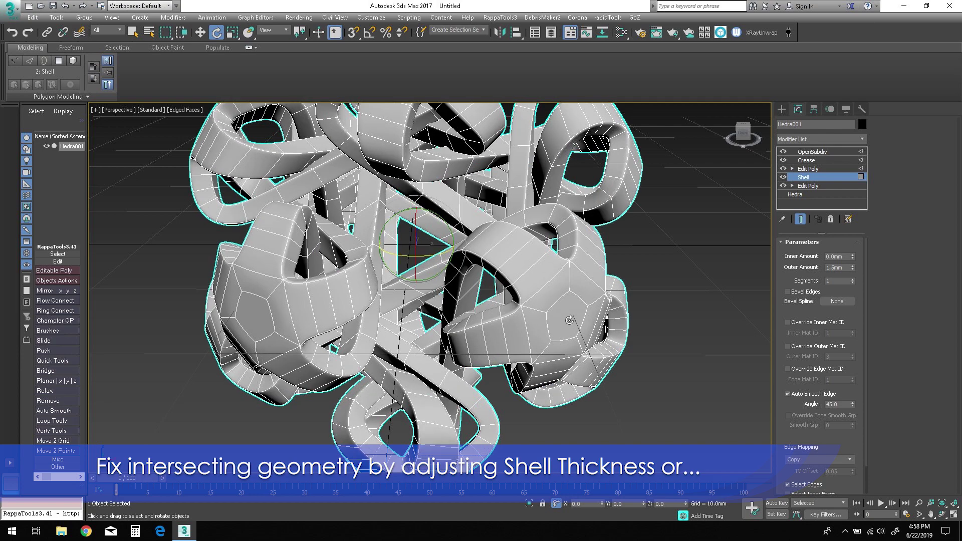
pyautogui.moveTo(622, 301)
pyautogui.keyDown('alt'); pyautogui.mouseDown(button='middle')
pyautogui.moveTo(612, 309)
pyautogui.moveTo(633, 307)
pyautogui.mouseUp(button='middle'); pyautogui.keyUp('alt')
# - Accept the stack warning and raise the Hedra radius from 16mm to 17.5mm, then view the OpenSubdiv result
pyautogui.click(812, 195)
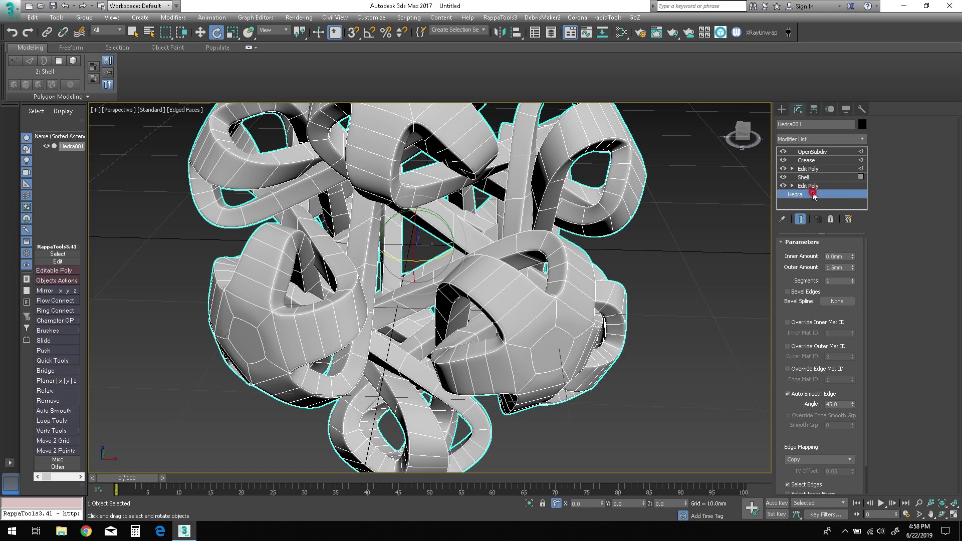
pyautogui.click(524, 295)
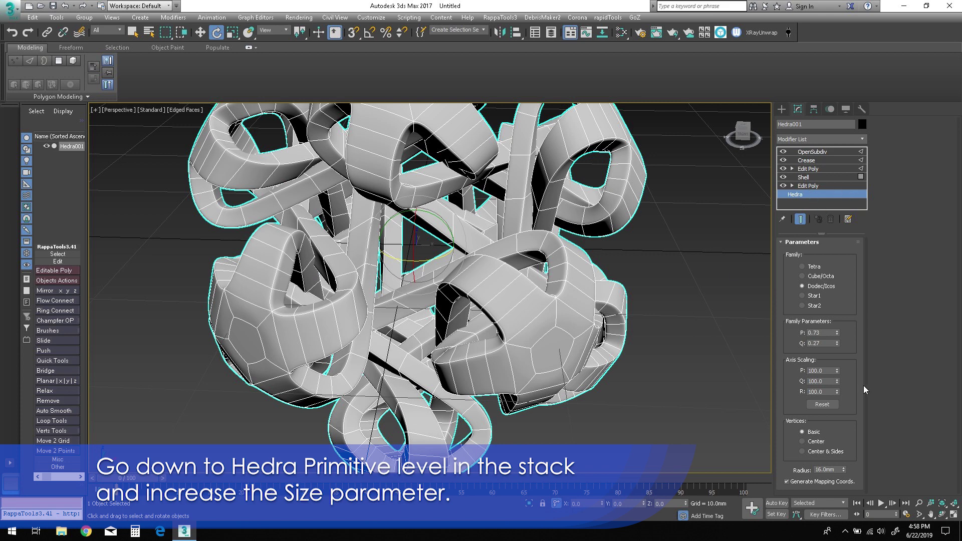
pyautogui.click(833, 468)
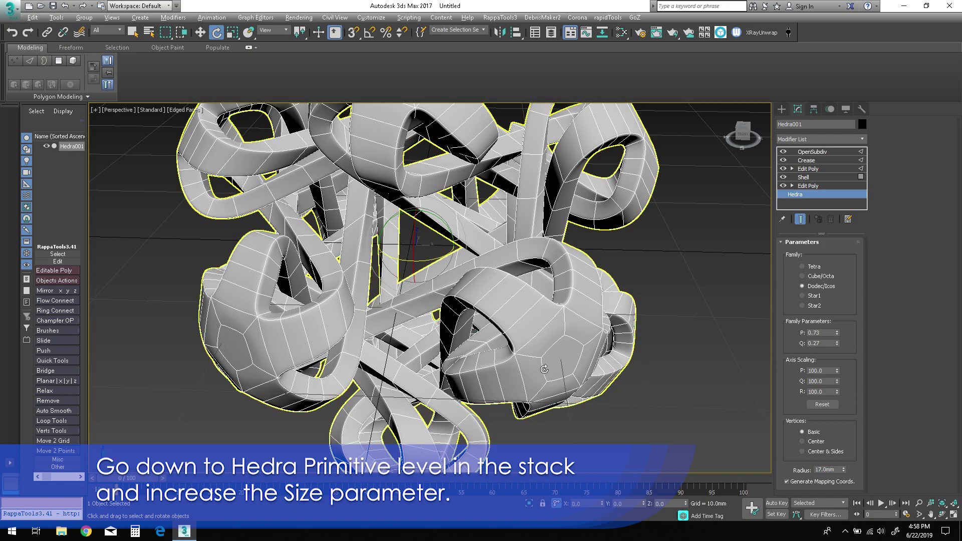
pyautogui.keyDown('alt'); pyautogui.moveTo(547, 371); pyautogui.dragTo(506, 314, button='middle'); pyautogui.keyUp('alt')
pyautogui.scroll(10, 506, 314)
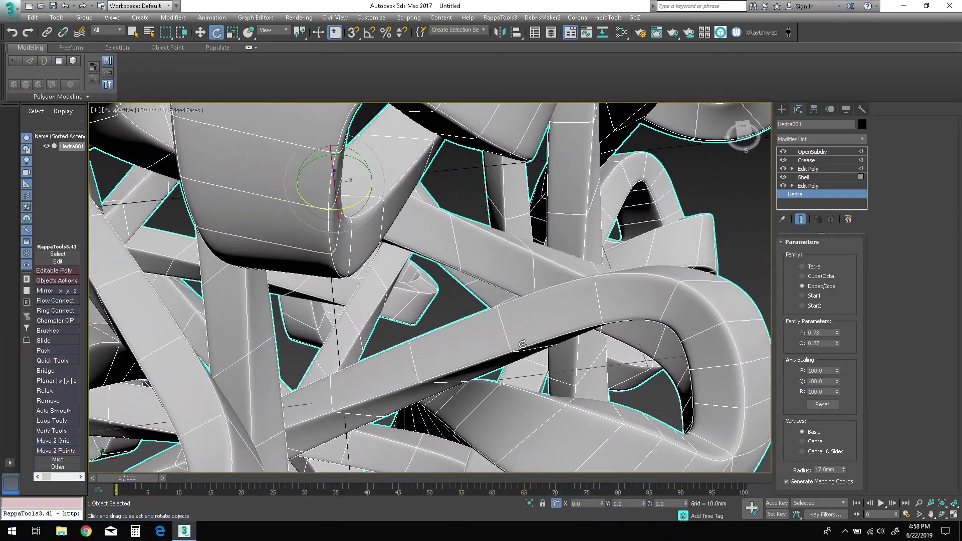
pyautogui.keyDown('alt'); pyautogui.moveTo(523, 344); pyautogui.dragTo(496, 328, button='middle'); pyautogui.keyUp('alt')
pyautogui.press('z')
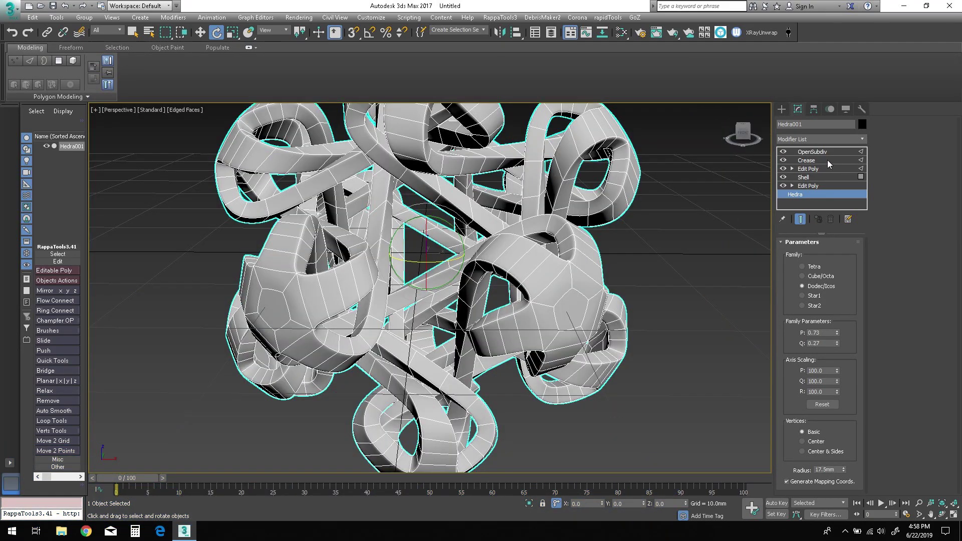
pyautogui.click(822, 152)
pyautogui.keyDown('alt'); pyautogui.moveTo(551, 341); pyautogui.dragTo(526, 350, button='middle'); pyautogui.keyUp('alt')
pyautogui.scroll(-5, 527, 344)
# - Deselect the lattice and orbit around the finished smoothed tubes
pyautogui.click(585, 351)
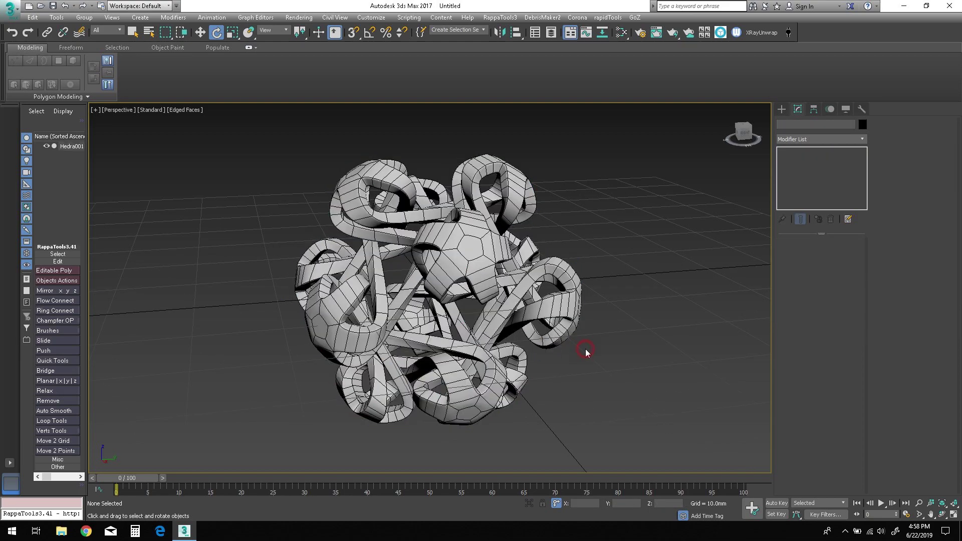
pyautogui.keyDown('alt'); pyautogui.moveTo(610, 363); pyautogui.dragTo(689, 371, button='middle'); pyautogui.keyUp('alt')
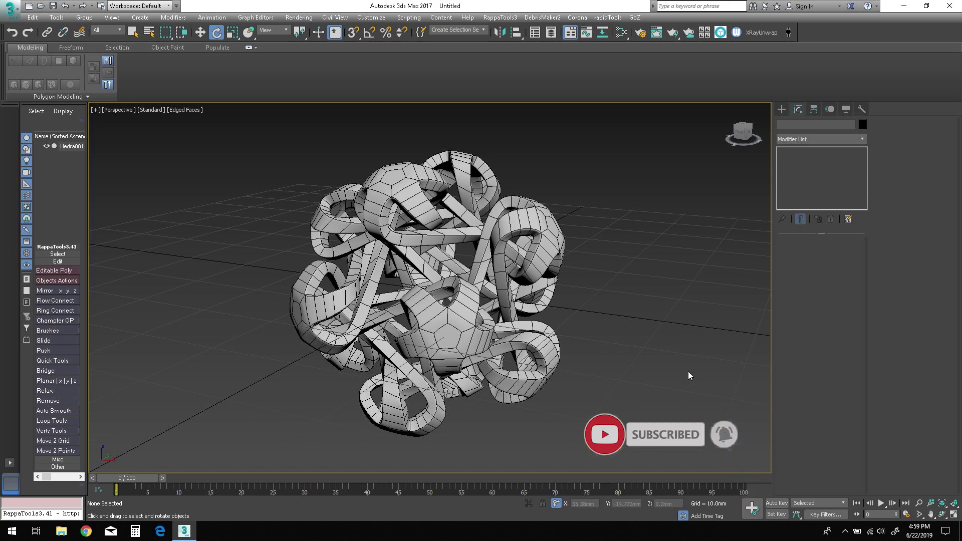